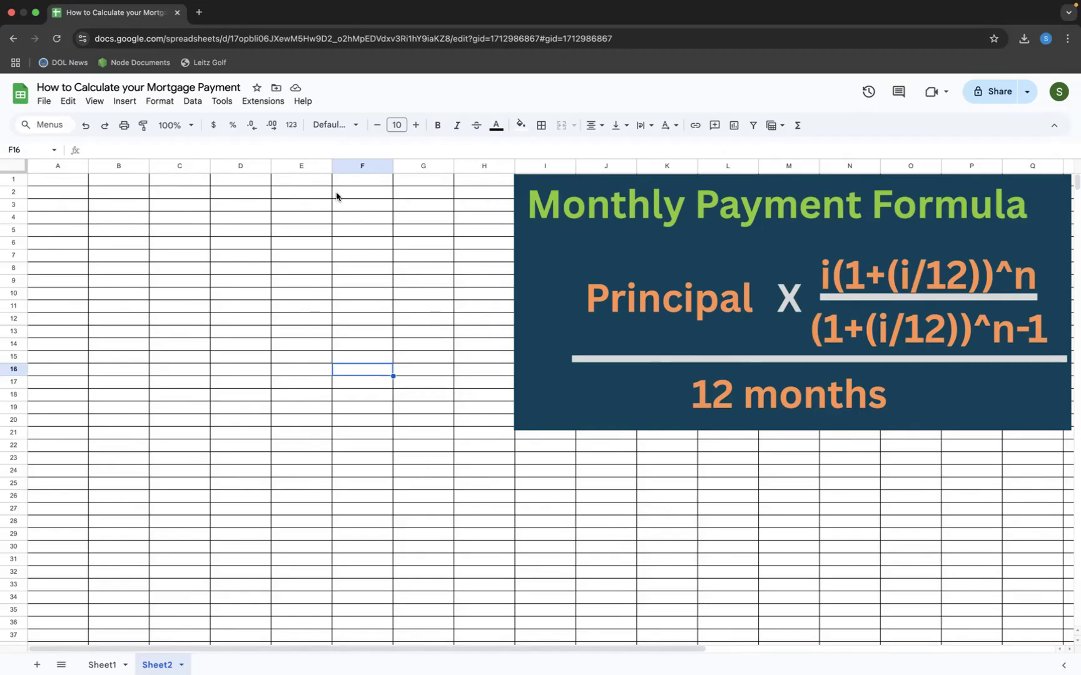
- Enter the text "PEMDAS" in cell E1
{"action": "left_click", "coordinate": [297, 182]}
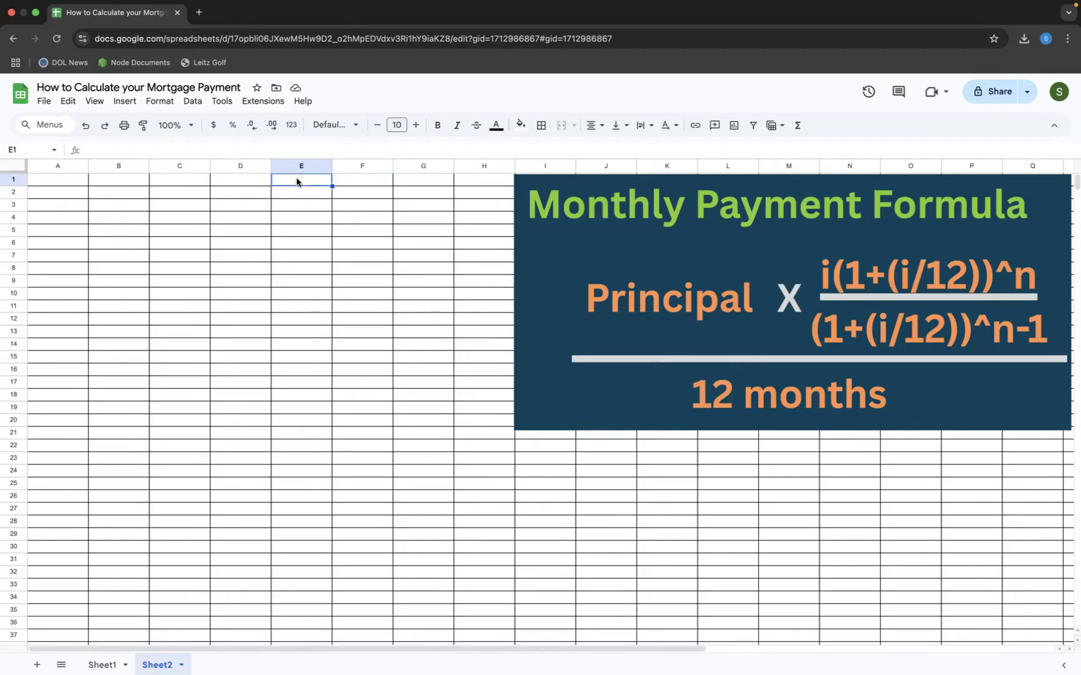
{"action": "type", "text": "PEMDAS"}
{"action": "key", "text": "Return"}
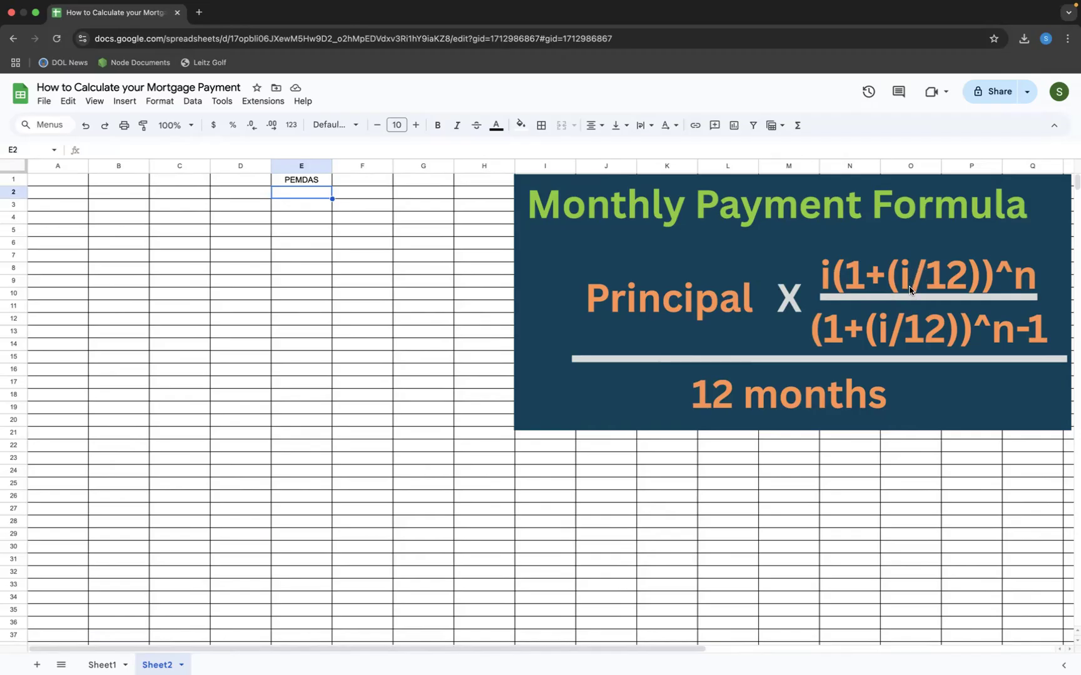
- Enter the heading "Top" in cell A1 and the label "i/12" in cell A2
{"action": "left_click", "coordinate": [58, 183]}
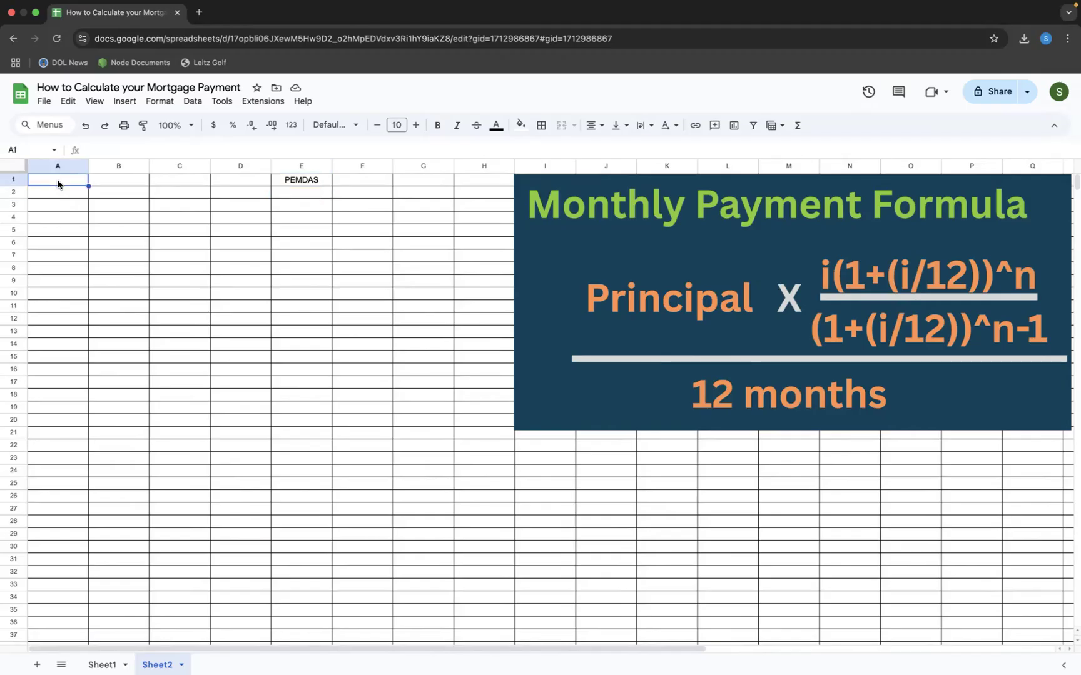
{"action": "type", "text": "Top"}
{"action": "key", "text": "Return"}
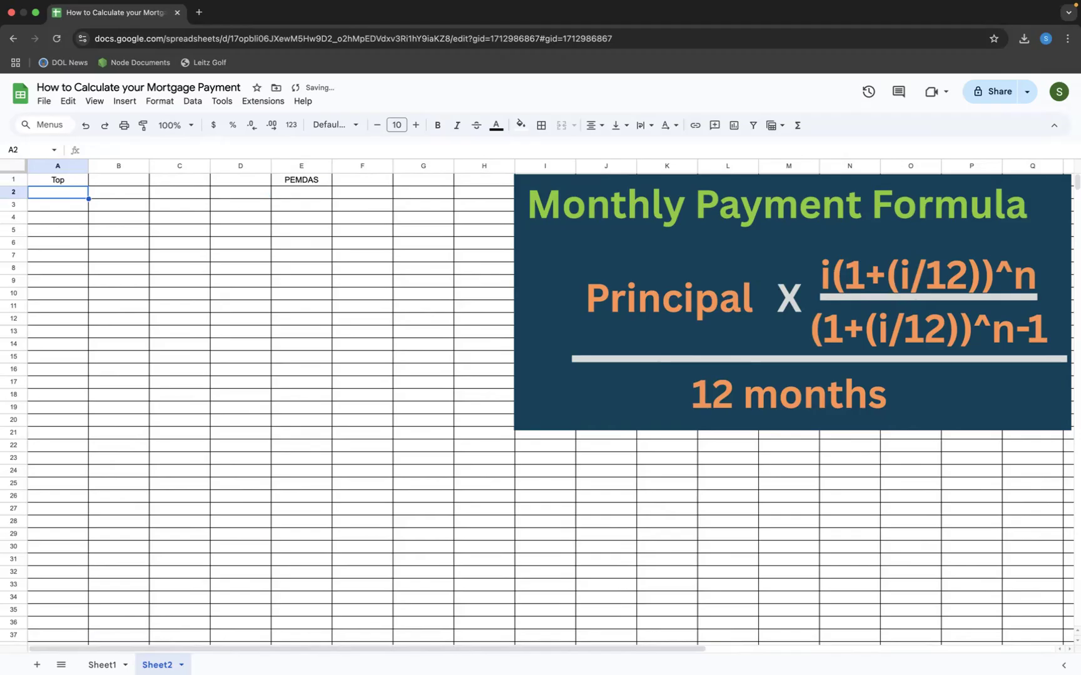
{"action": "type", "text": "i/12"}
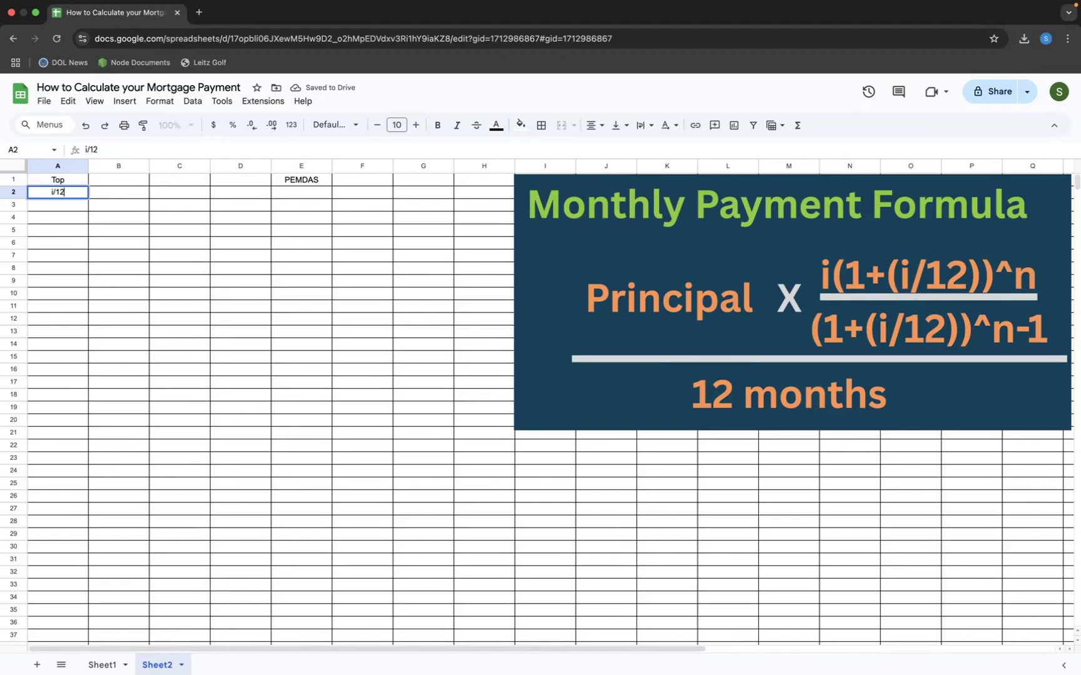
{"action": "key", "text": "Tab"}
- Clear the PEMDAS text from cell E1
{"action": "left_click", "coordinate": [291, 180]}
{"action": "key", "text": "Delete"}
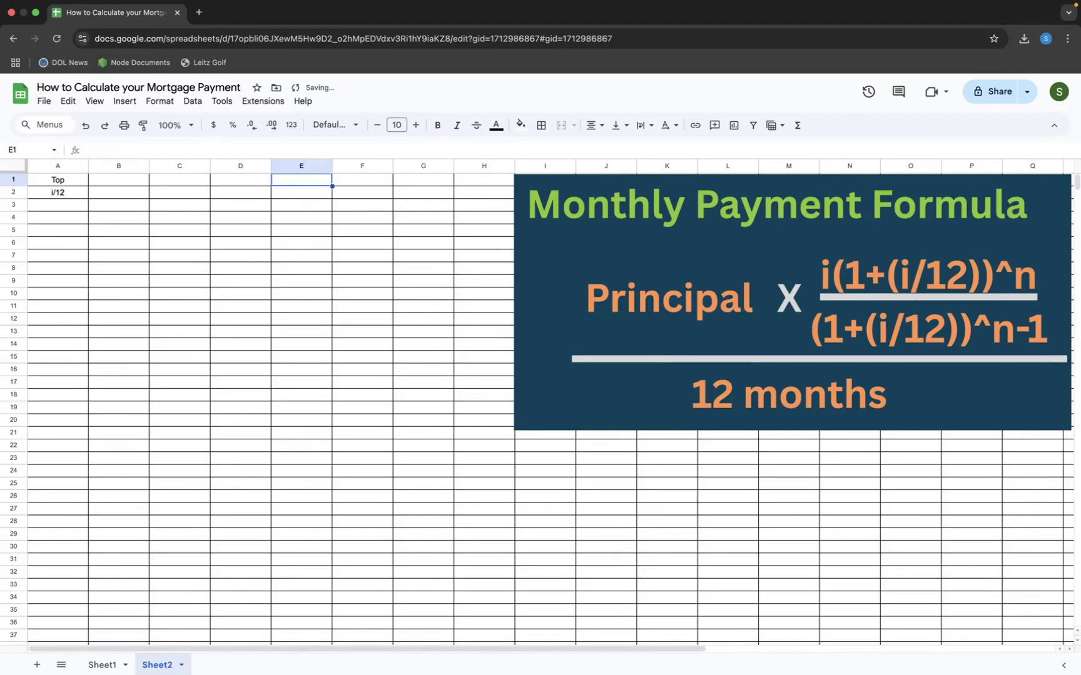
- Enter the heading "Principal" in cell D1 with the amount $194400 below it in D2
{"action": "left_click", "coordinate": [253, 181]}
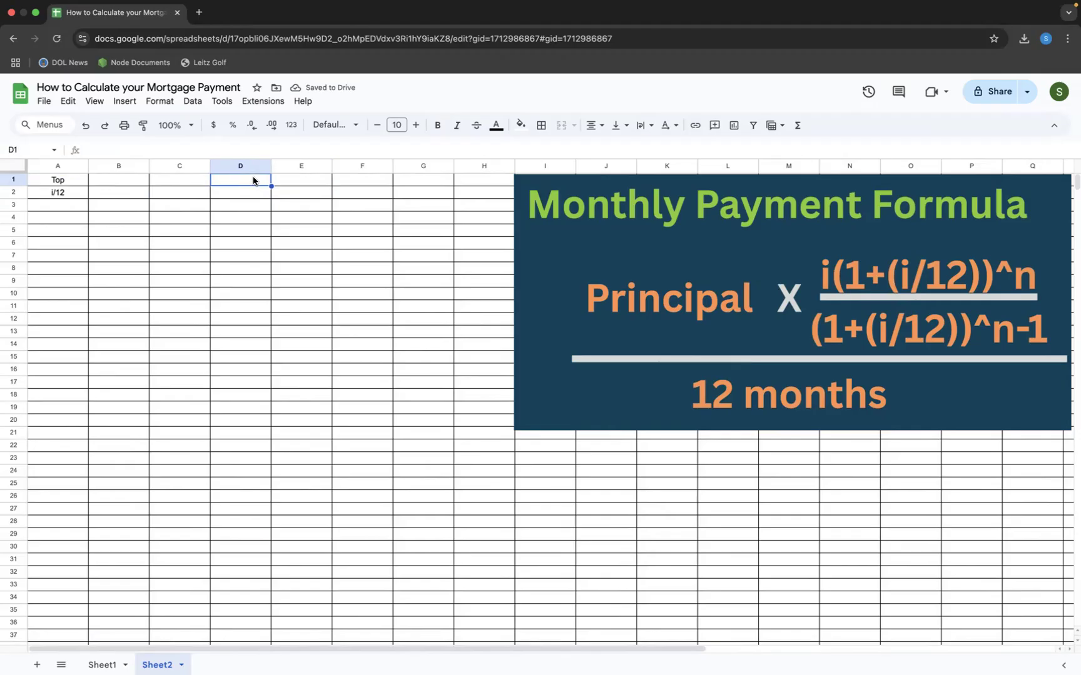
{"action": "type", "text": "Principal"}
{"action": "key", "text": "Return"}
{"action": "type", "text": "$1"}
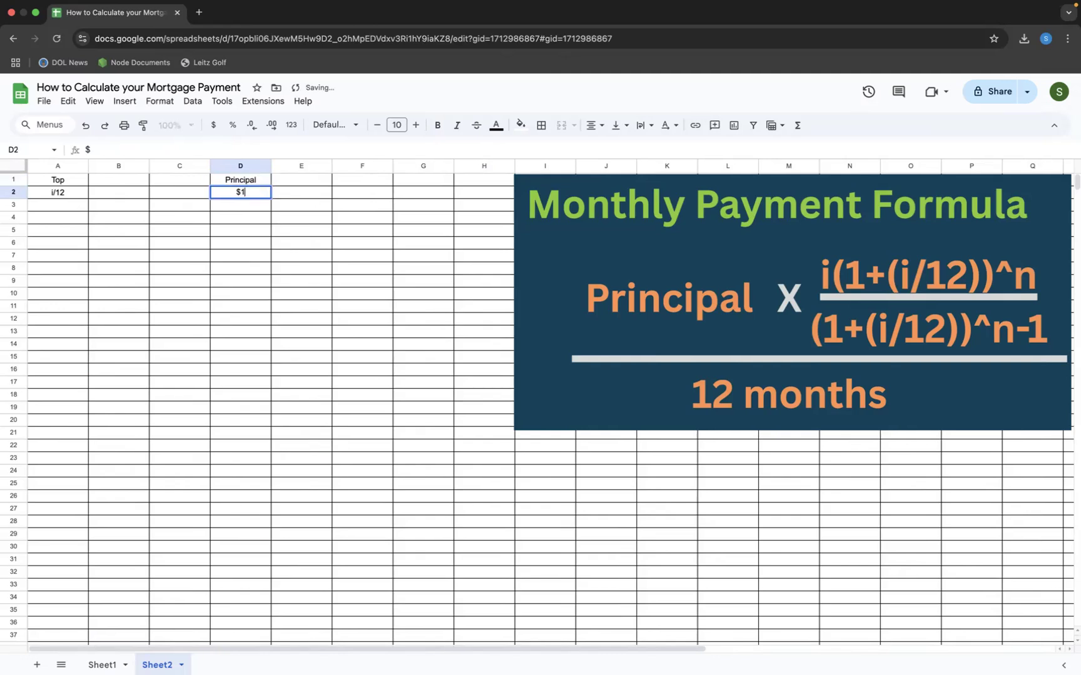
{"action": "type", "text": "94400"}
- Enter the heading "Interest Rate" in cell E1 with the value 0.0385 below it in E2
{"action": "left_click", "coordinate": [293, 184]}
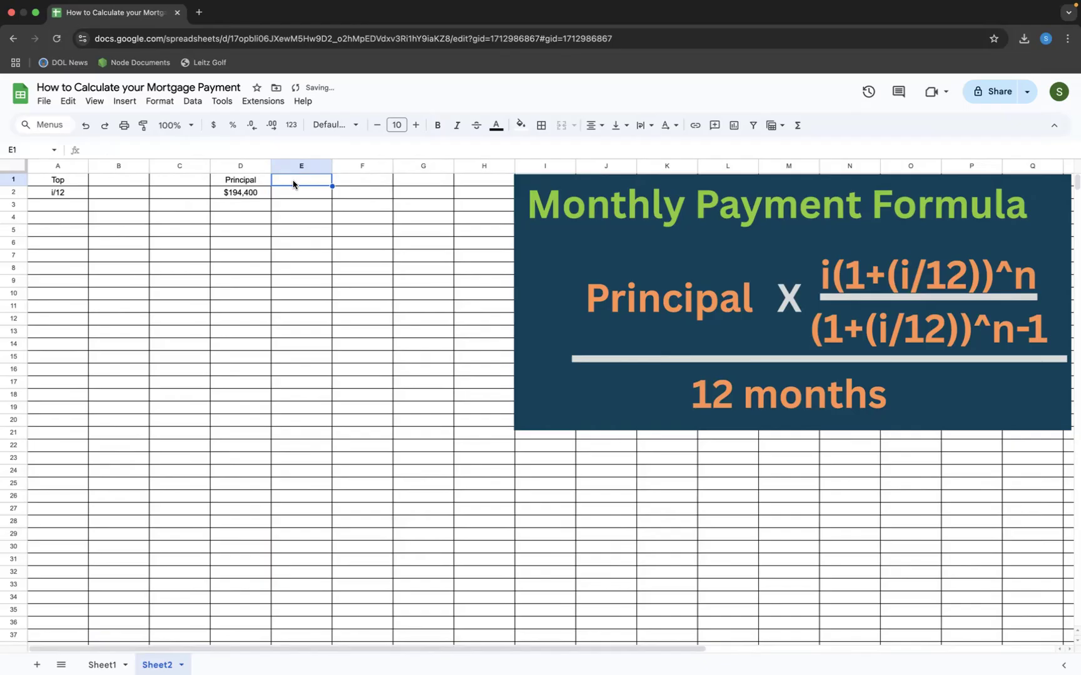
{"action": "type", "text": "Interest Rate"}
{"action": "key", "text": "Return"}
{"action": "type", "text": "0.0385"}
{"action": "key", "text": "Tab"}
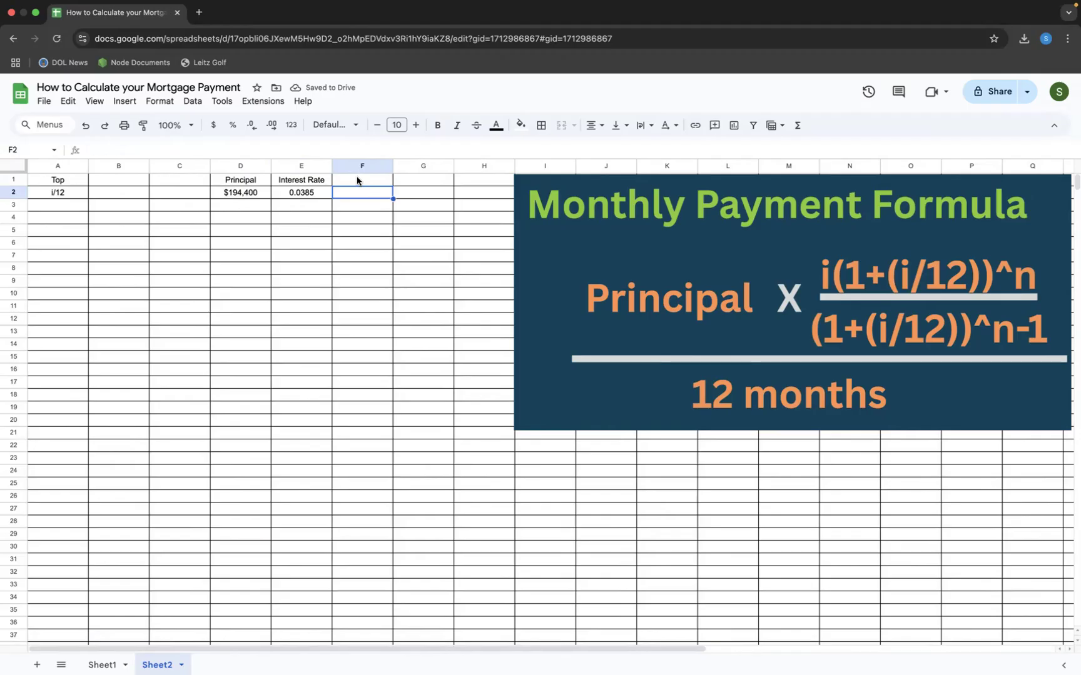
- Enter the heading "Term" in cell F1 with the value 30 below it in F2
{"action": "left_click", "coordinate": [357, 181]}
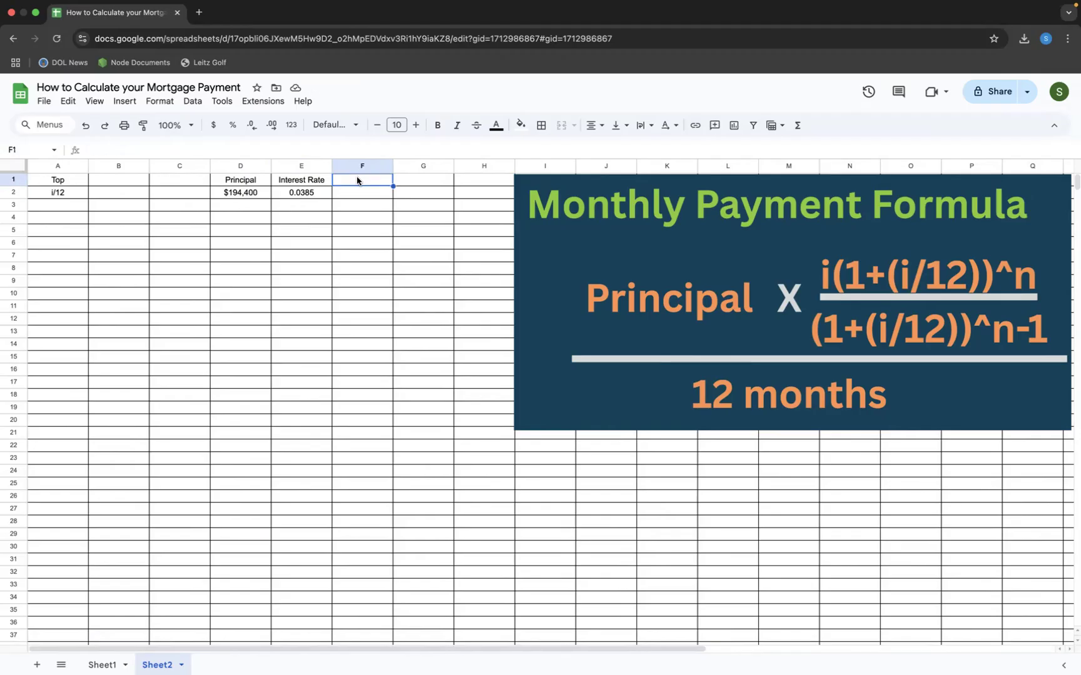
{"action": "type", "text": "Term"}
{"action": "key", "text": "Return"}
{"action": "type", "text": "30"}
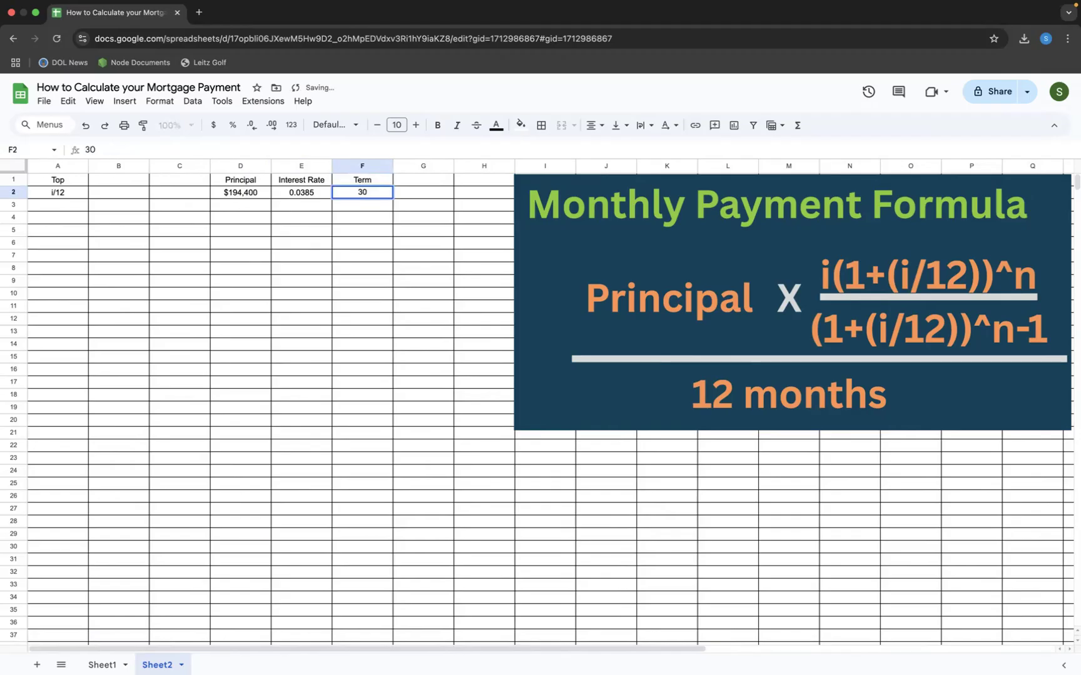
{"action": "key", "text": "Tab"}
- Enter the heading "n" in cell G1 and calculate the number of payments in G2 with =F2*12
{"action": "left_click", "coordinate": [407, 182]}
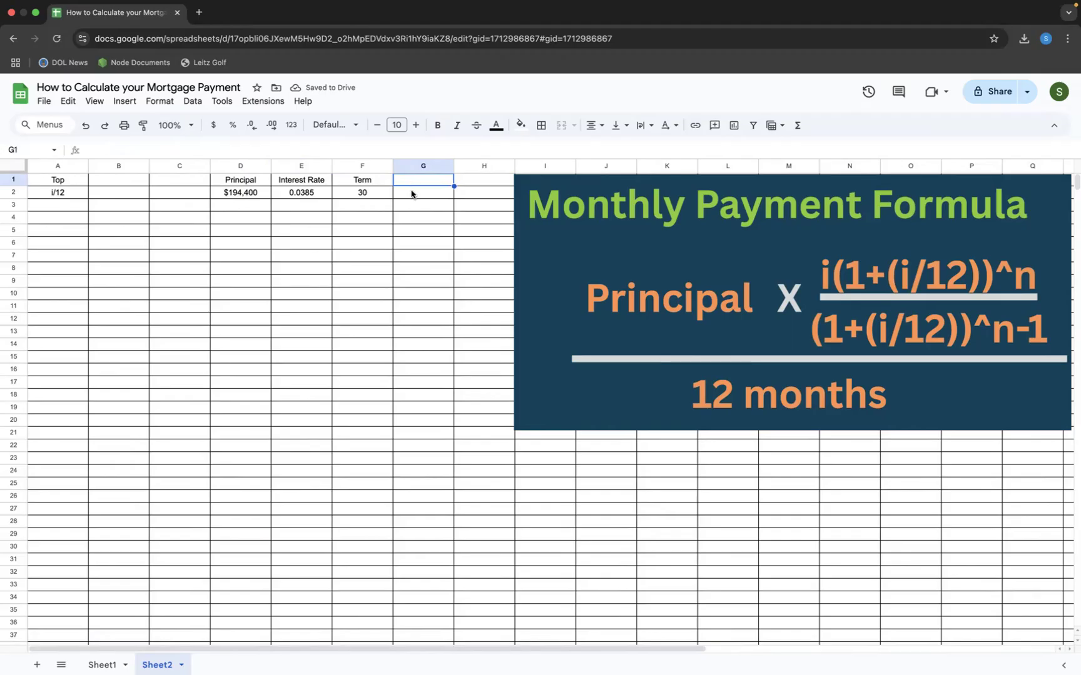
{"action": "type", "text": "n"}
{"action": "key", "text": "Return"}
{"action": "type", "text": "="}
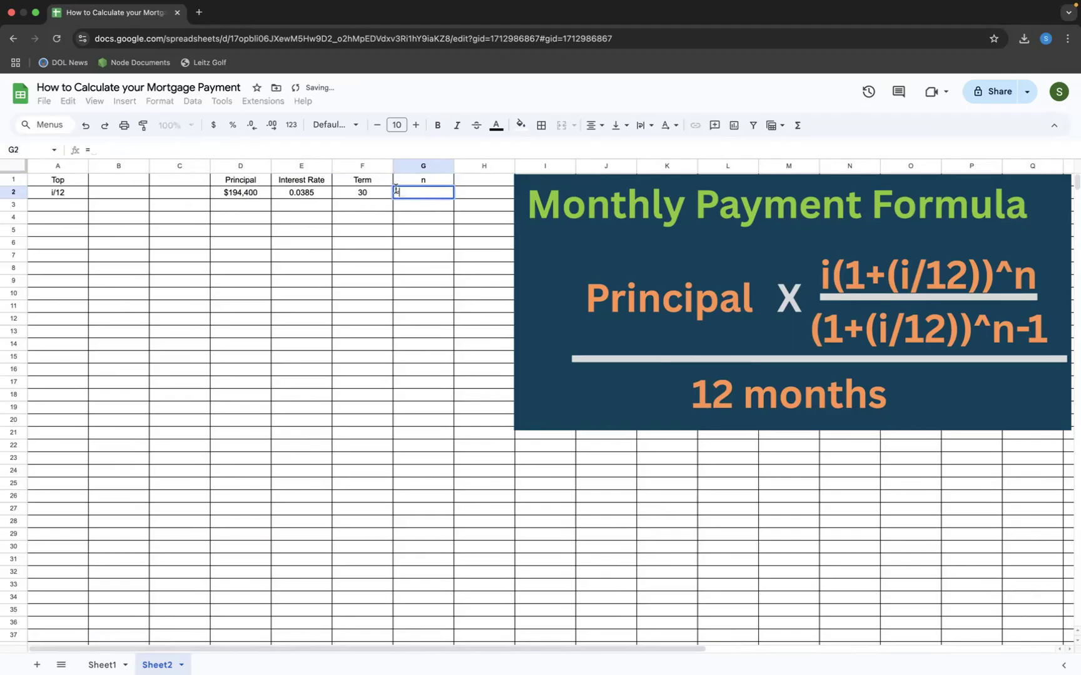
{"action": "left_click", "coordinate": [379, 197]}
{"action": "type", "text": "*12"}
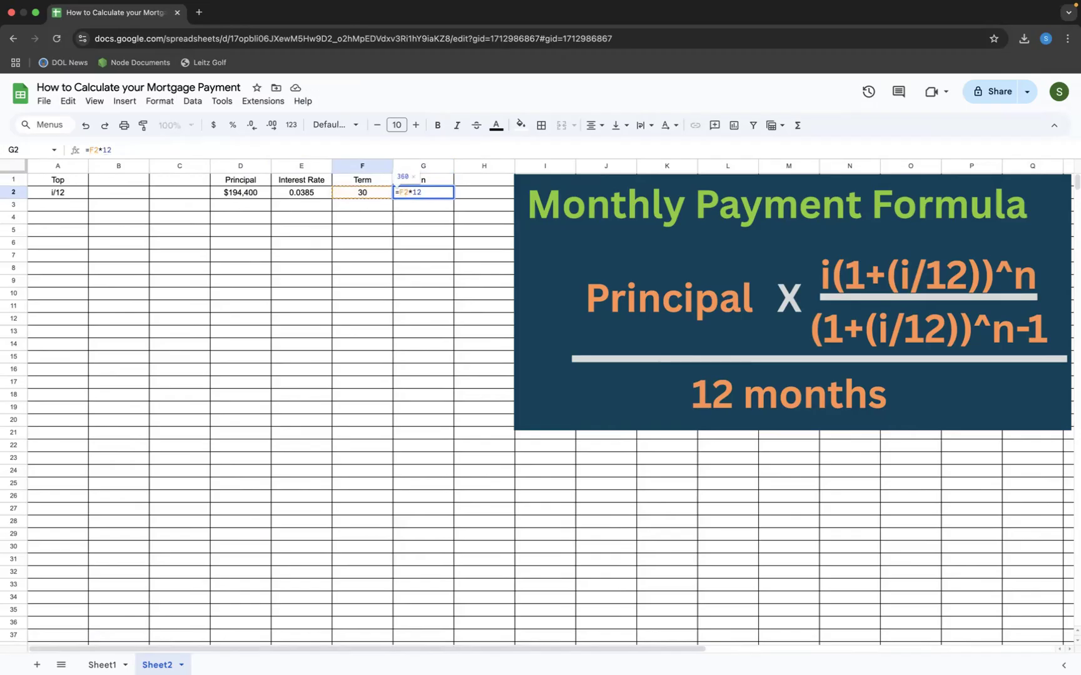
{"action": "key", "text": "Return"}
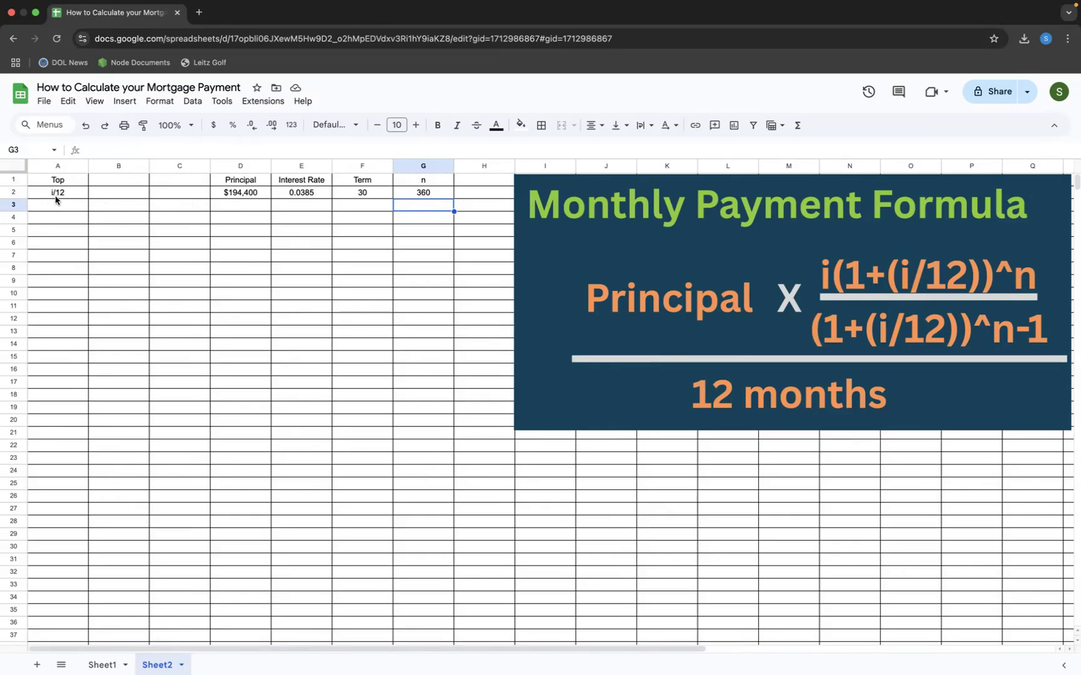
{"action": "left_click", "coordinate": [304, 197]}
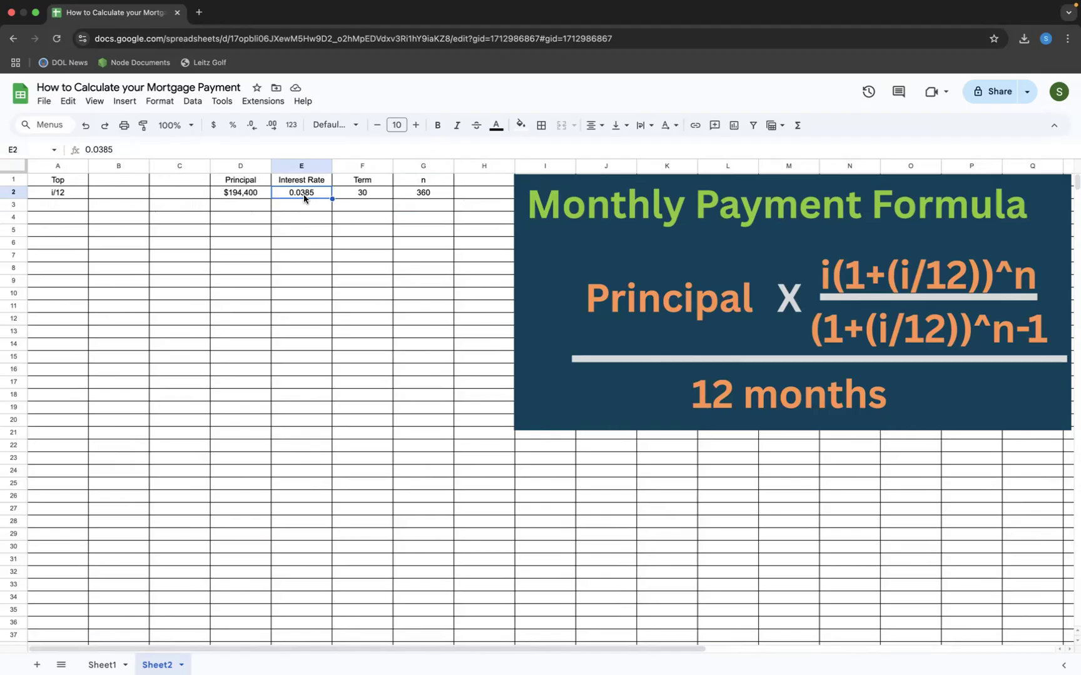
{"action": "left_click", "coordinate": [299, 208]}
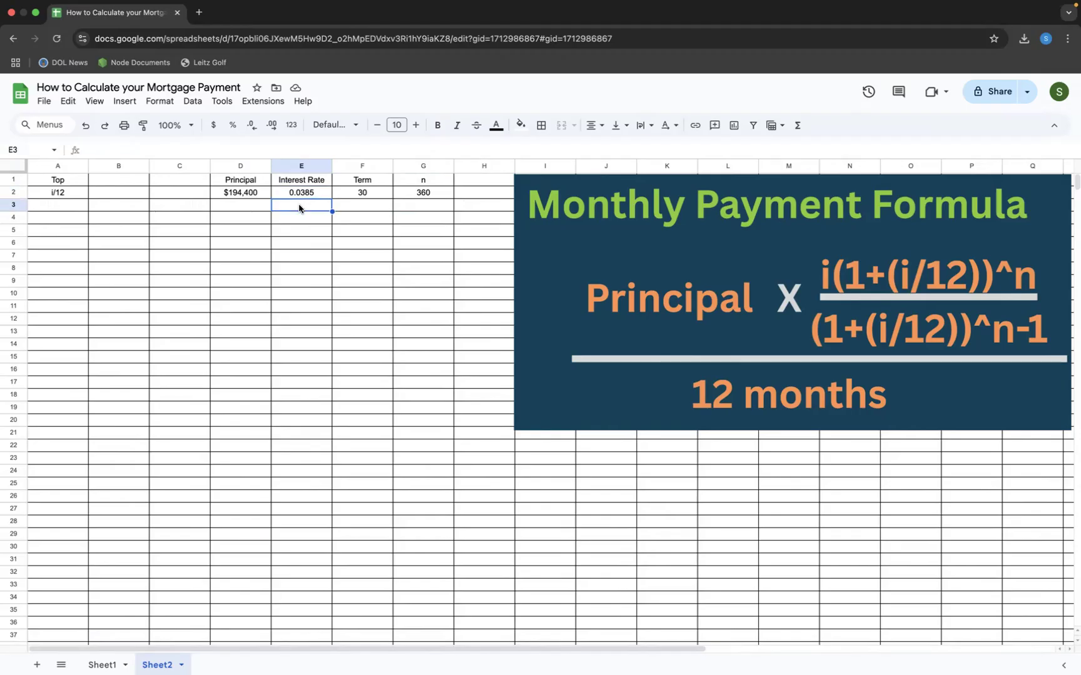
{"action": "type", "text": "3.85"}
{"action": "key", "text": "Return"}
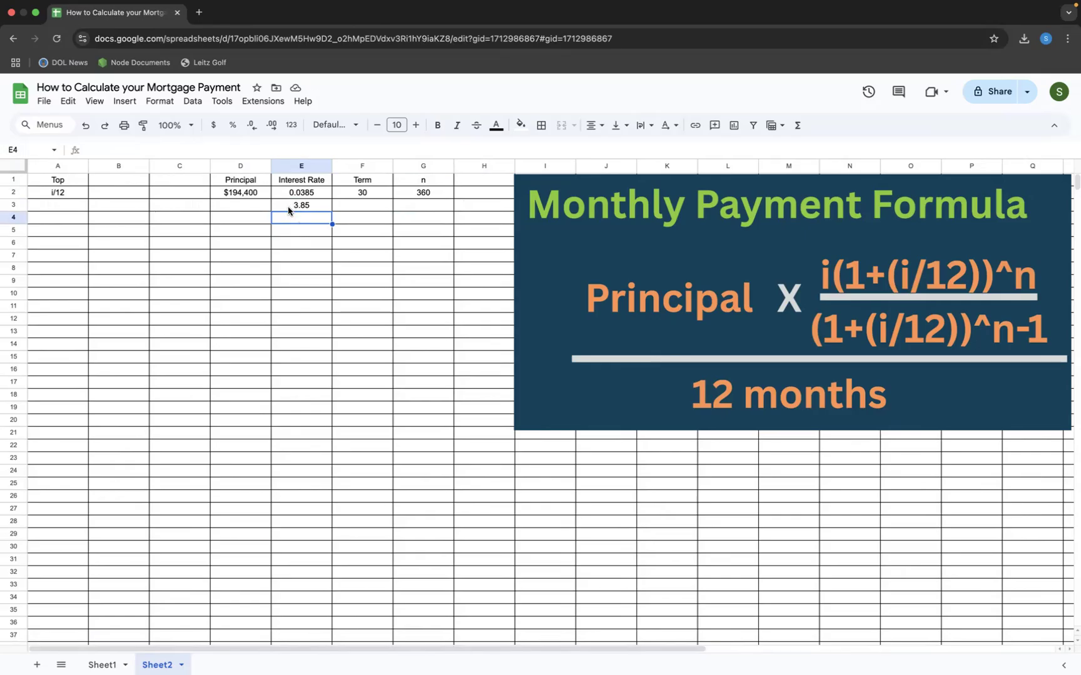
{"action": "left_click", "coordinate": [301, 206]}
{"action": "key", "text": "Delete"}
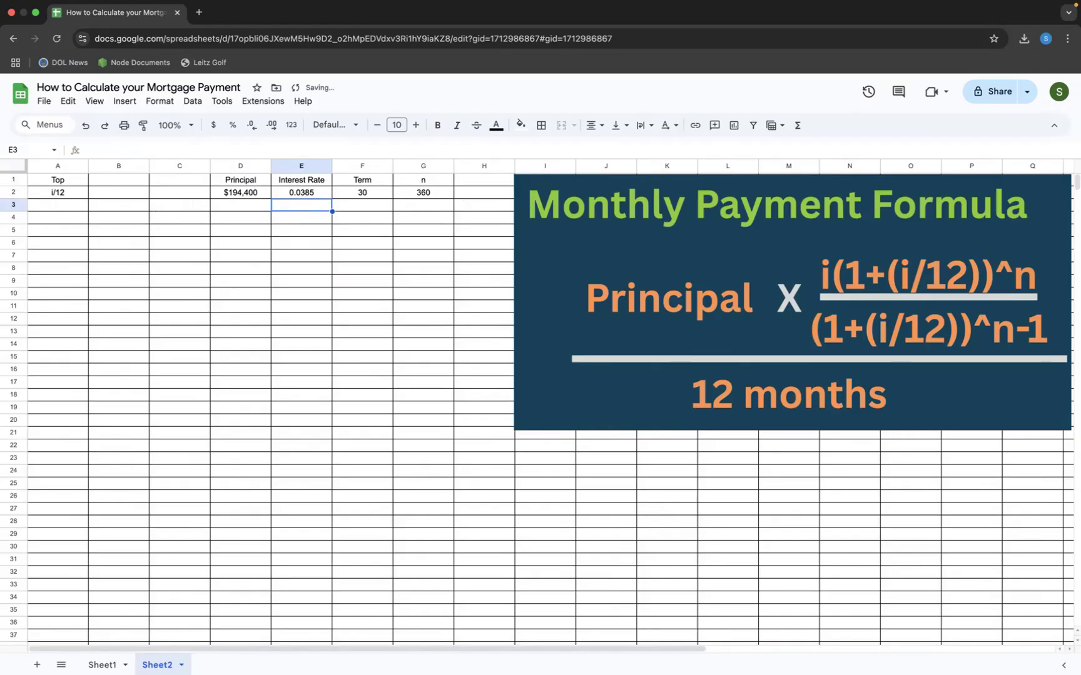
- Calculate the monthly interest rate in cell B2 with =E2/12 and widen column B to fit the value
{"action": "left_click", "coordinate": [101, 193]}
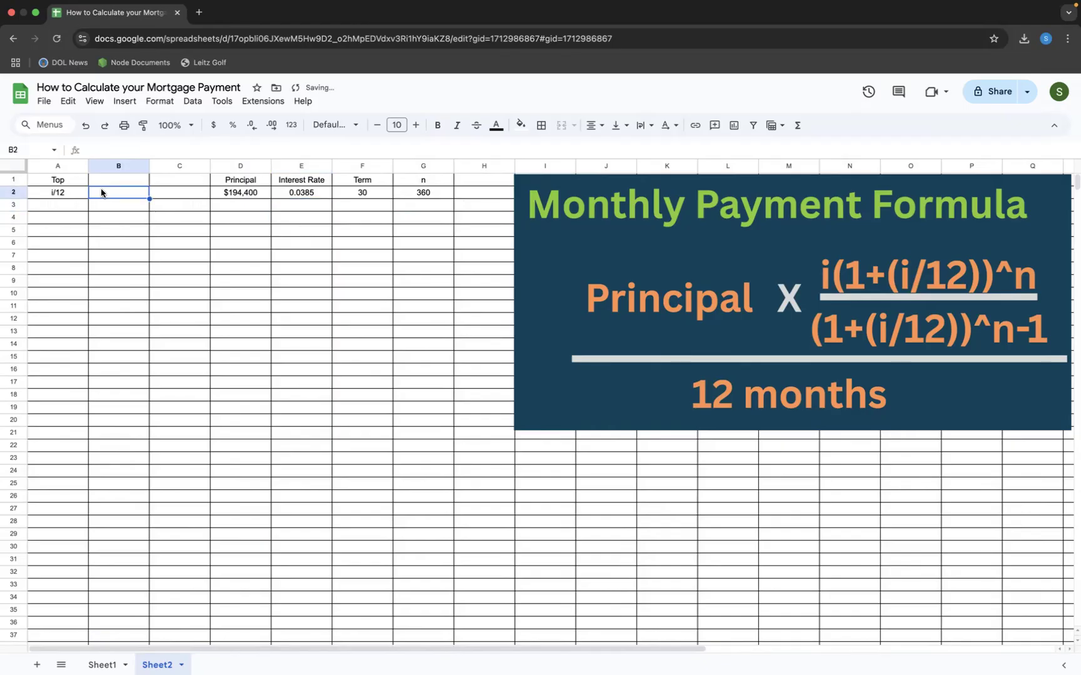
{"action": "type", "text": "="}
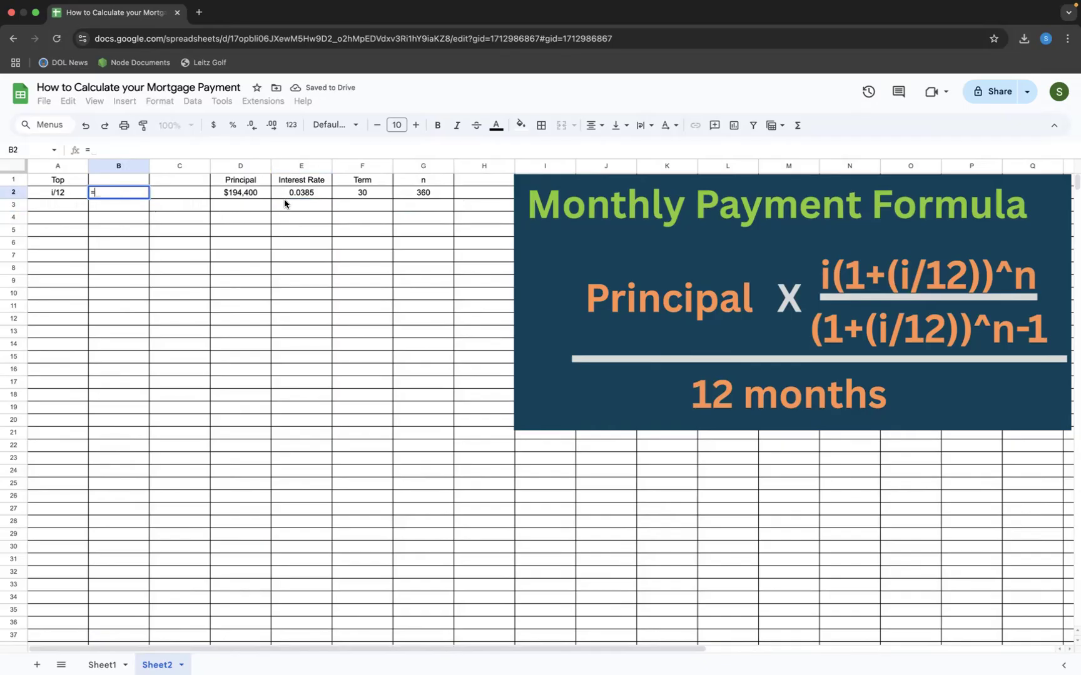
{"action": "left_click", "coordinate": [299, 194]}
{"action": "type", "text": "/12"}
{"action": "key", "text": "Return"}
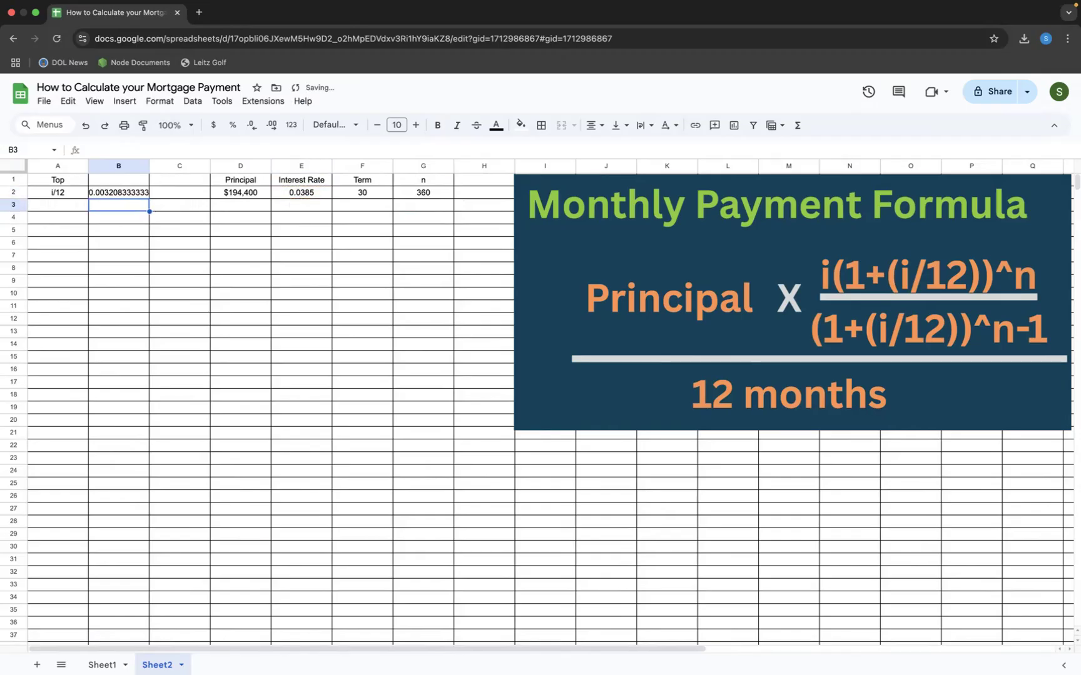
{"action": "left_click_drag", "start_coordinate": [151, 165], "coordinate": [163, 168]}
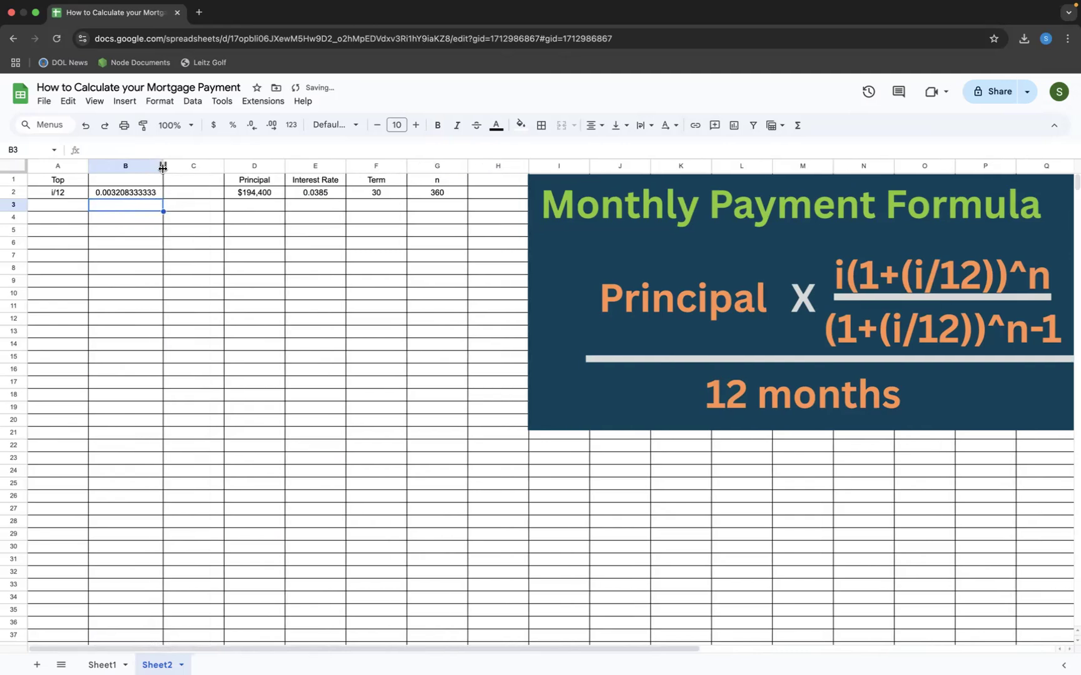
- Enter the label "1+i/12" in cell A3 and calculate it in B3 with =B2+1
{"action": "left_click", "coordinate": [72, 211]}
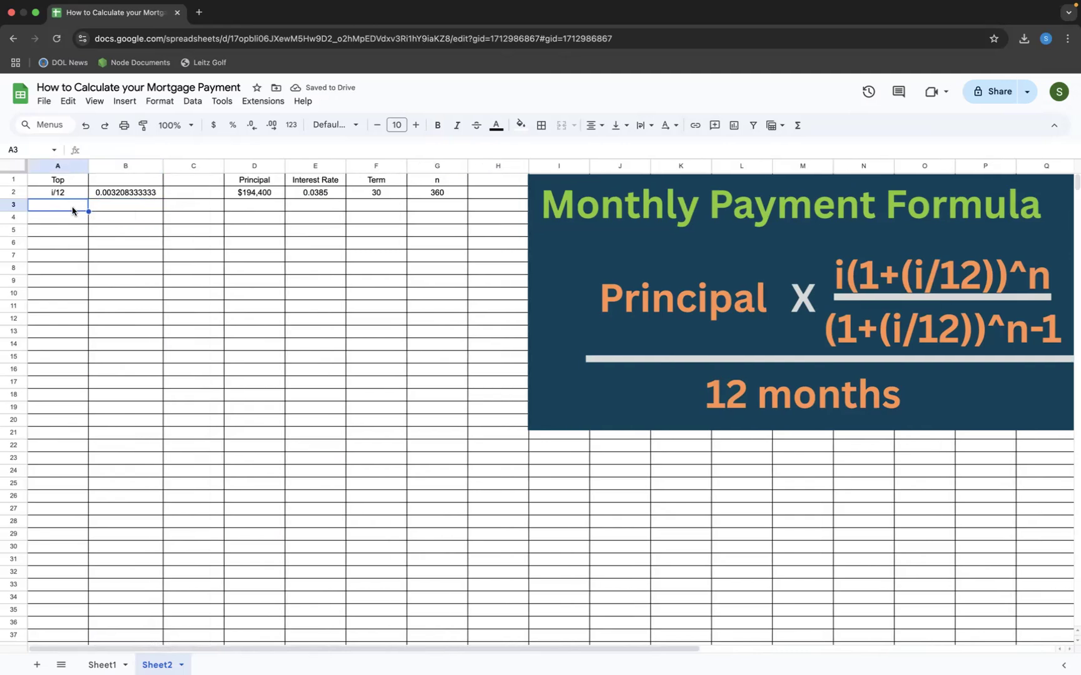
{"action": "type", "text": "1+i/12"}
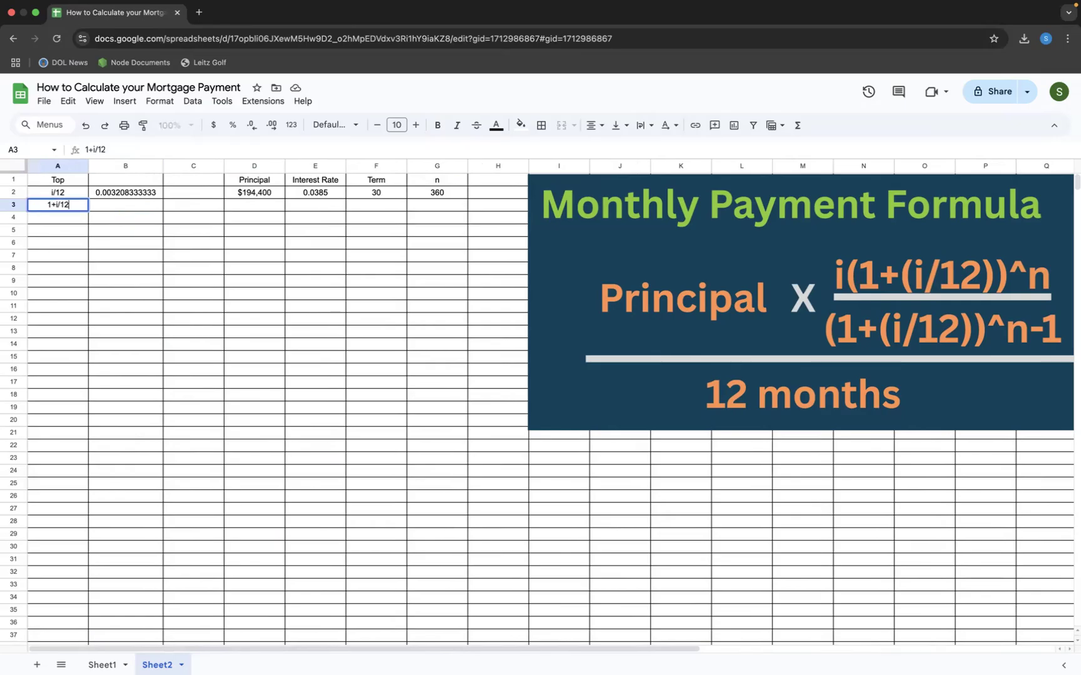
{"action": "key", "text": "Tab"}
{"action": "type", "text": "="}
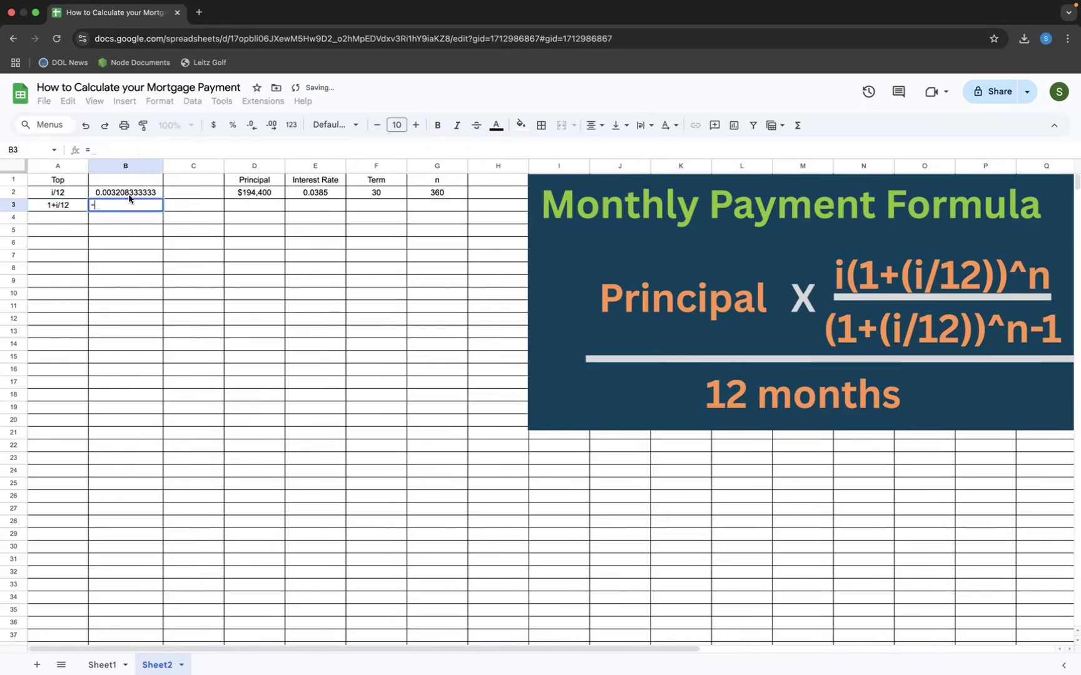
{"action": "left_click", "coordinate": [133, 191]}
{"action": "type", "text": "+1"}
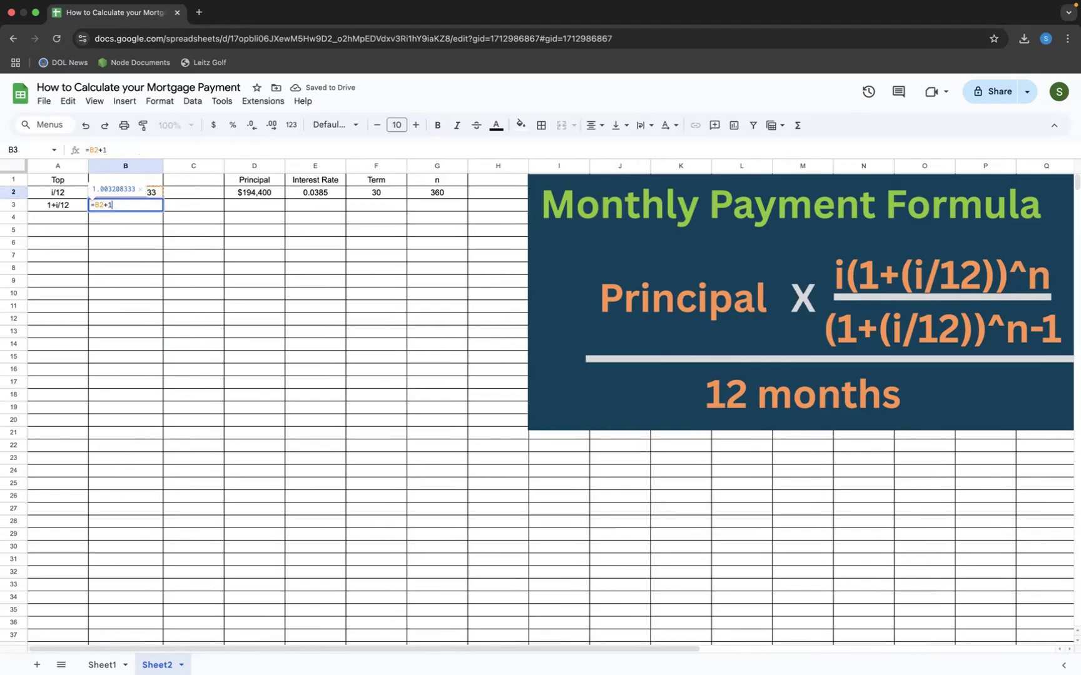
{"action": "key", "text": "Return"}
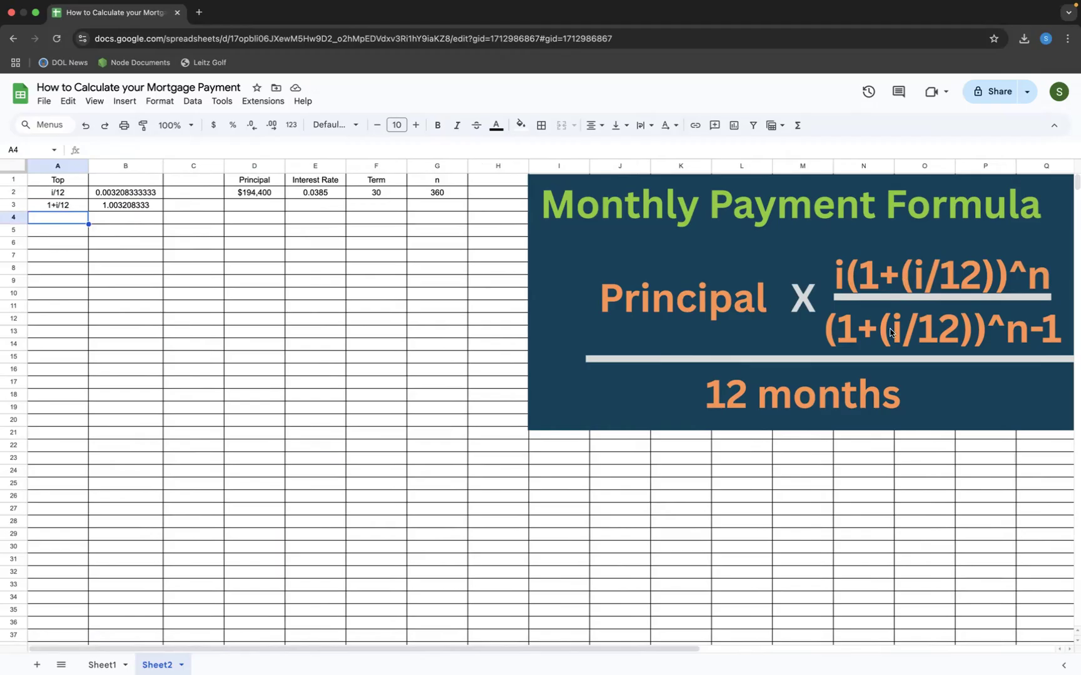
- Fill cell B3 with yellow to highlight the 1+i/12 value
{"action": "left_click", "coordinate": [140, 207]}
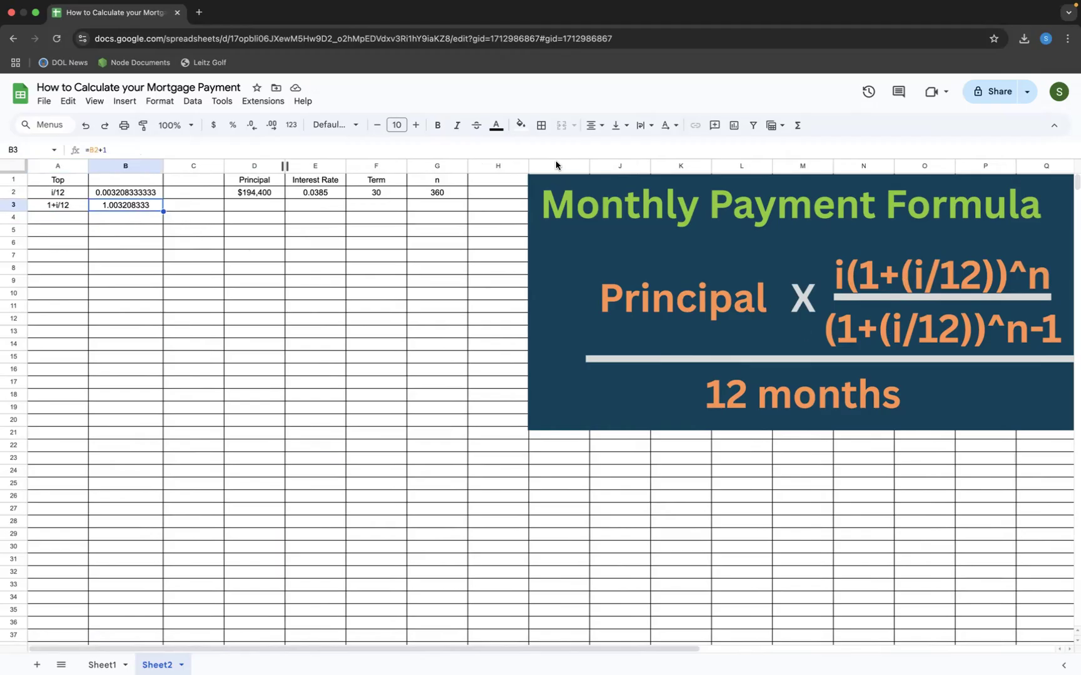
{"action": "left_click", "coordinate": [520, 126]}
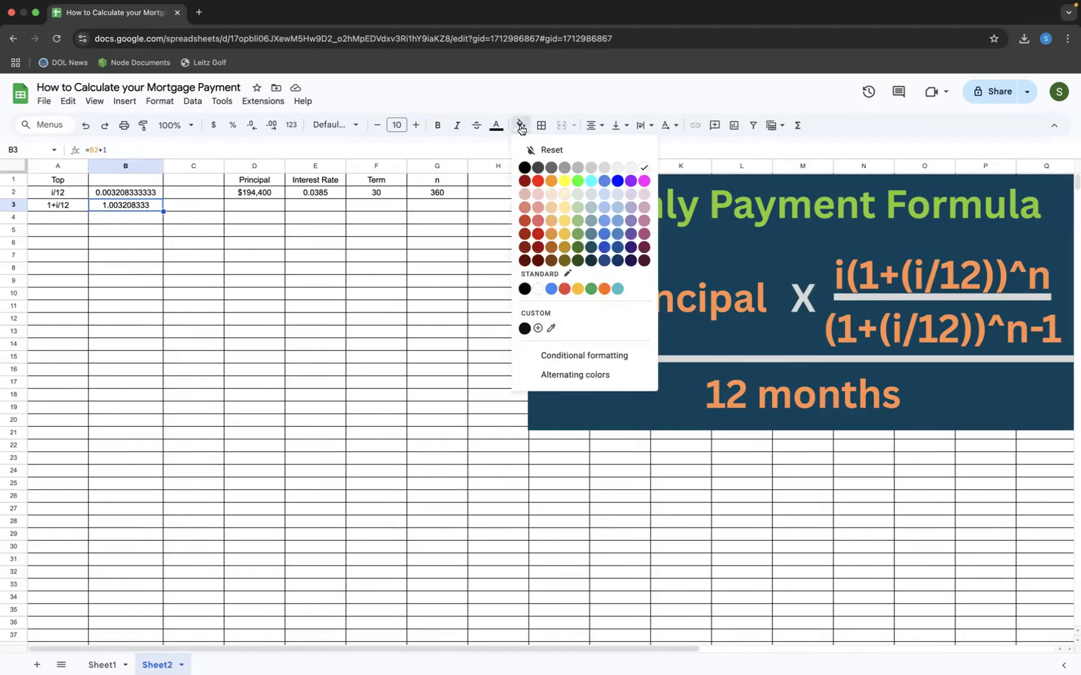
{"action": "left_click", "coordinate": [564, 183]}
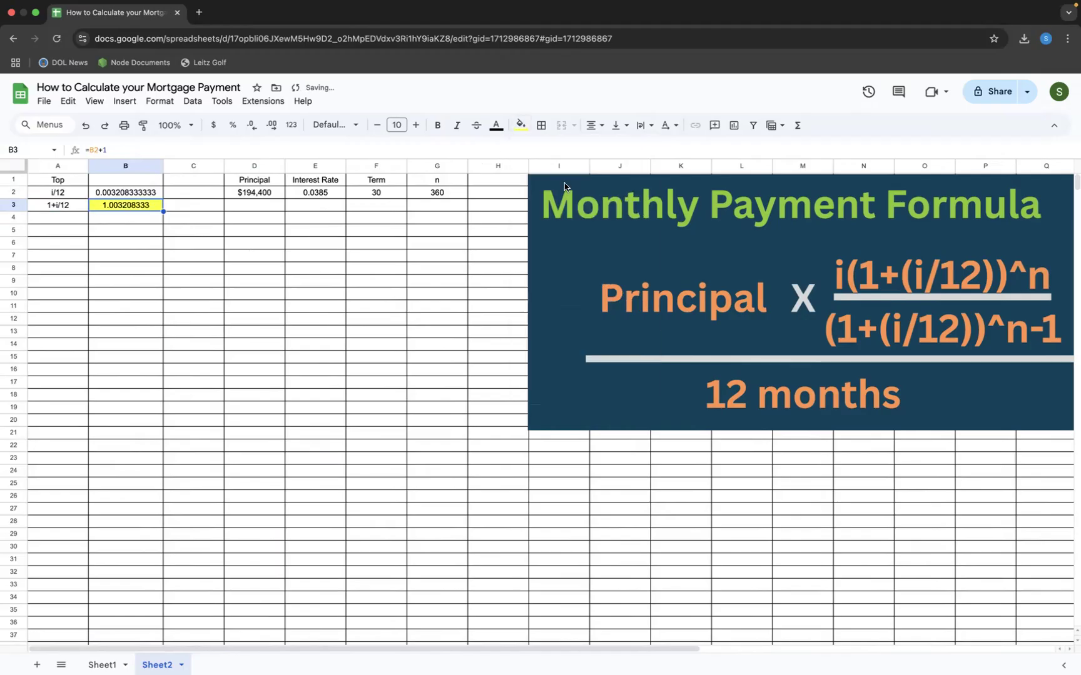
- Enter the label "1+i/12^n" in cell A4
{"action": "left_click", "coordinate": [55, 220]}
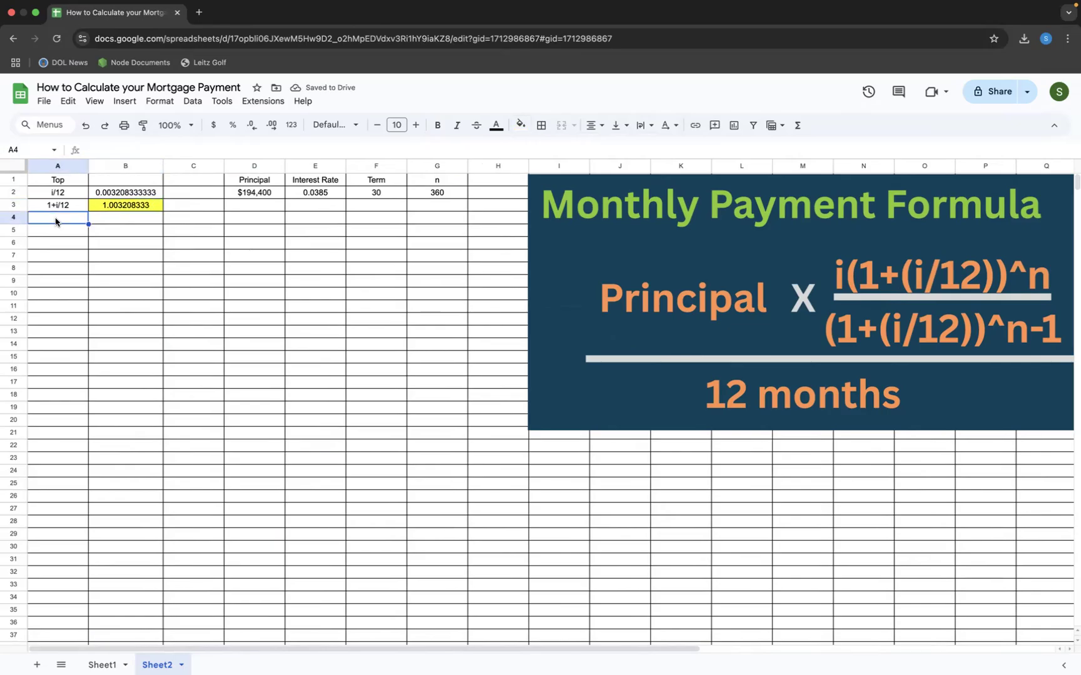
{"action": "left_click", "coordinate": [67, 207]}
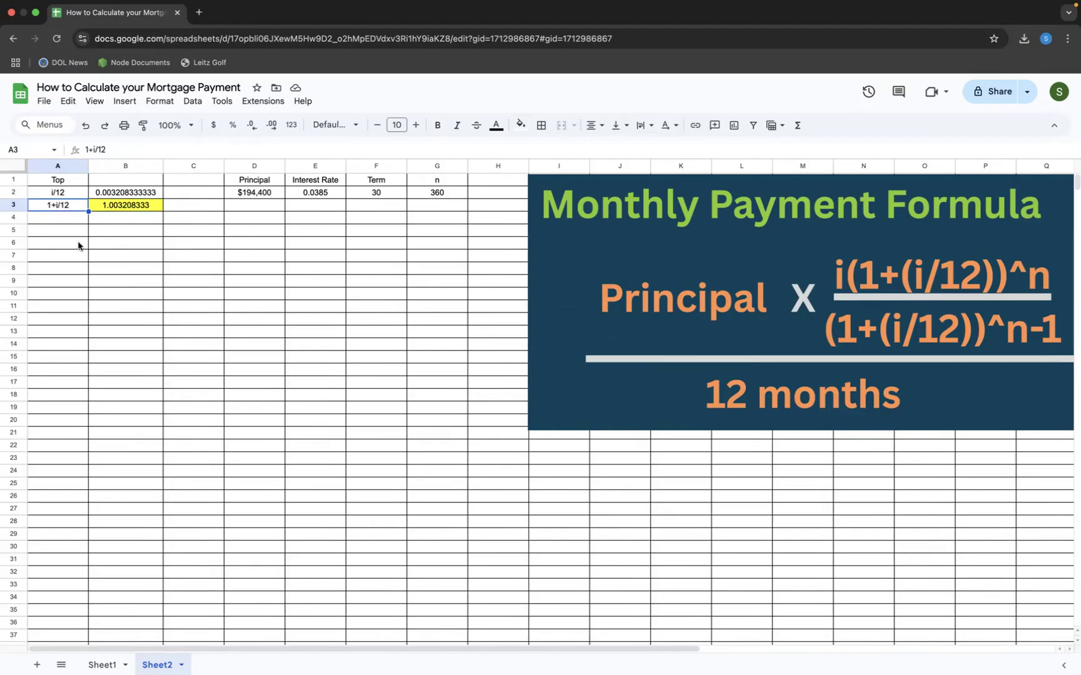
{"action": "left_click", "coordinate": [61, 220]}
{"action": "type", "text": "1+i/12"}
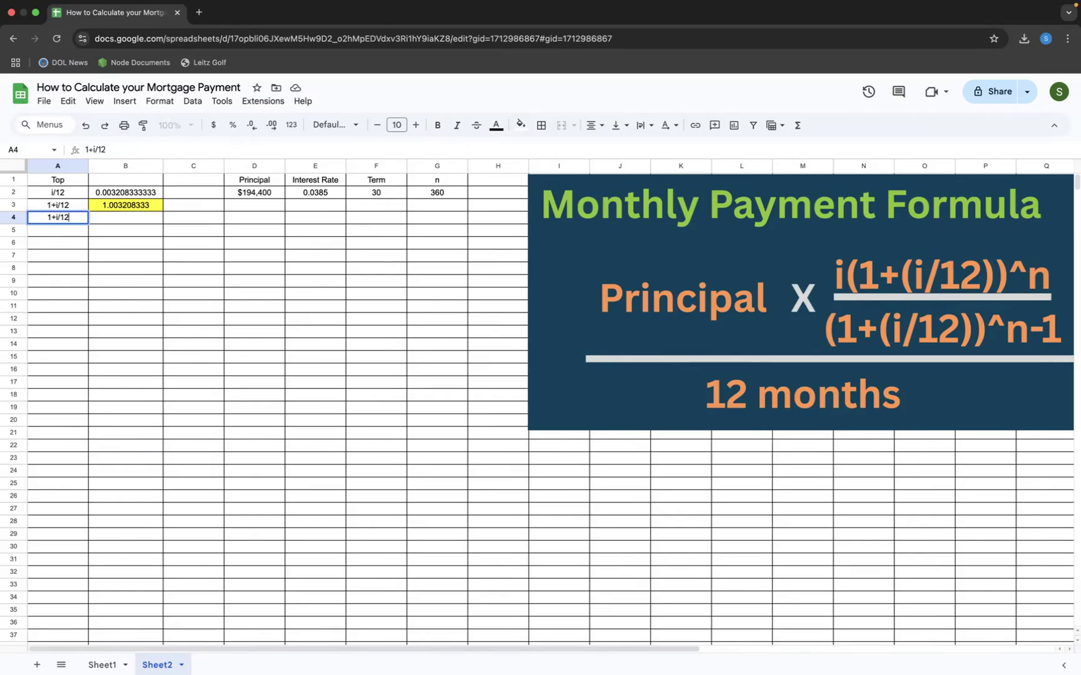
{"action": "type", "text": "^n"}
{"action": "key", "text": "Tab"}
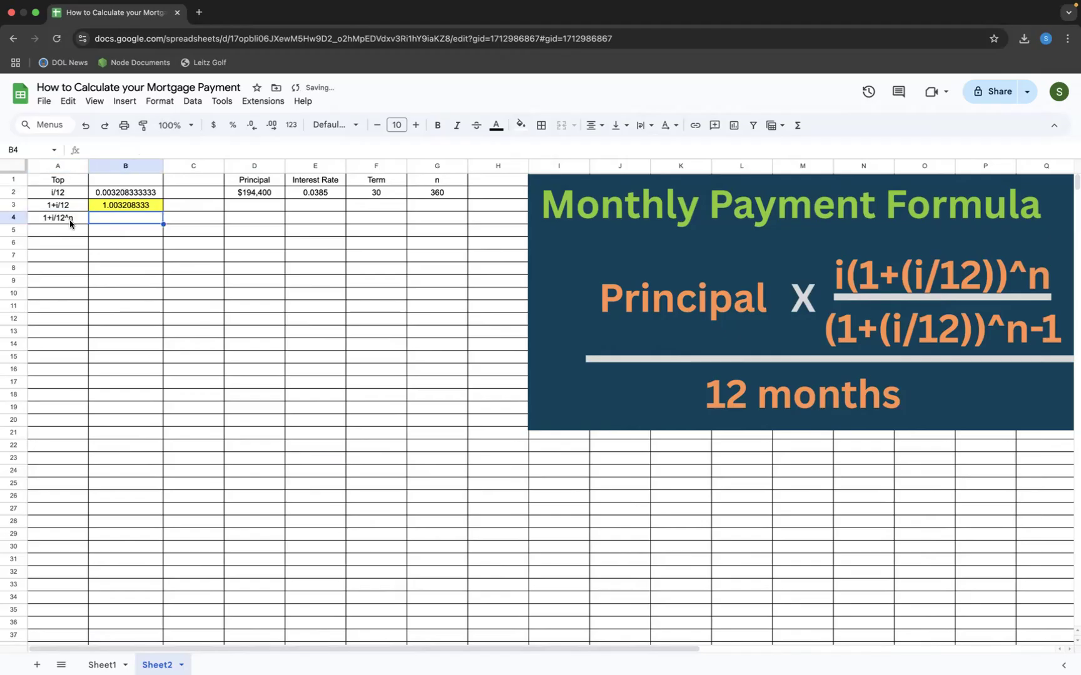
- Calculate 1+i/12 raised to the power of n in cell B4 with =B3^G2
{"action": "left_click", "coordinate": [135, 207]}
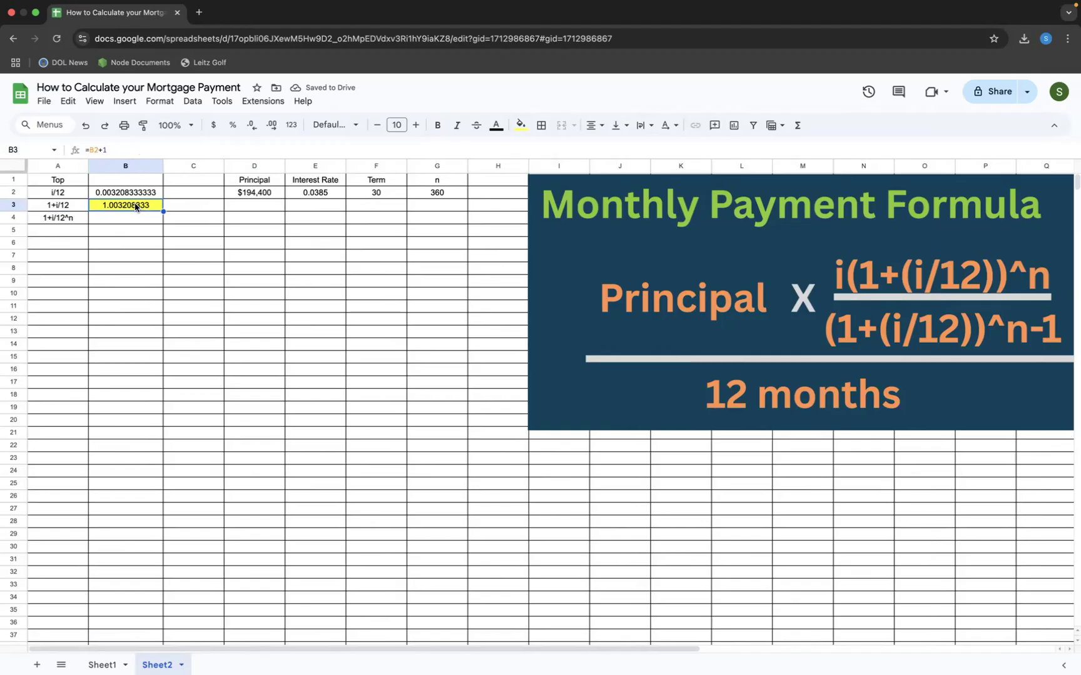
{"action": "left_click", "coordinate": [131, 217]}
{"action": "type", "text": "="}
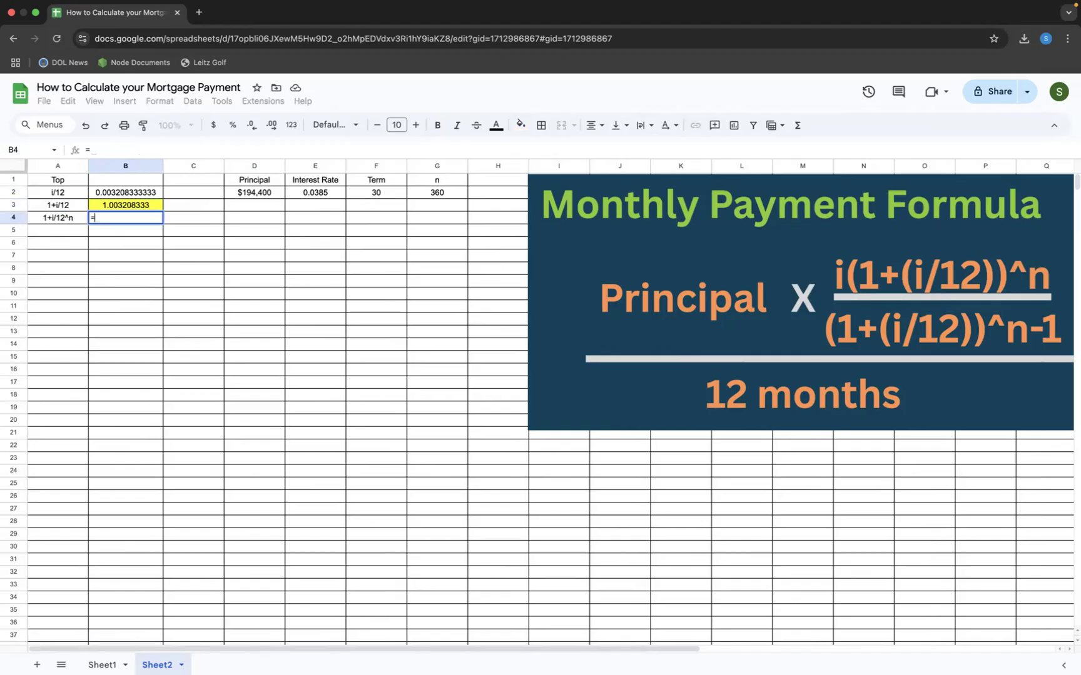
{"action": "left_click", "coordinate": [127, 211]}
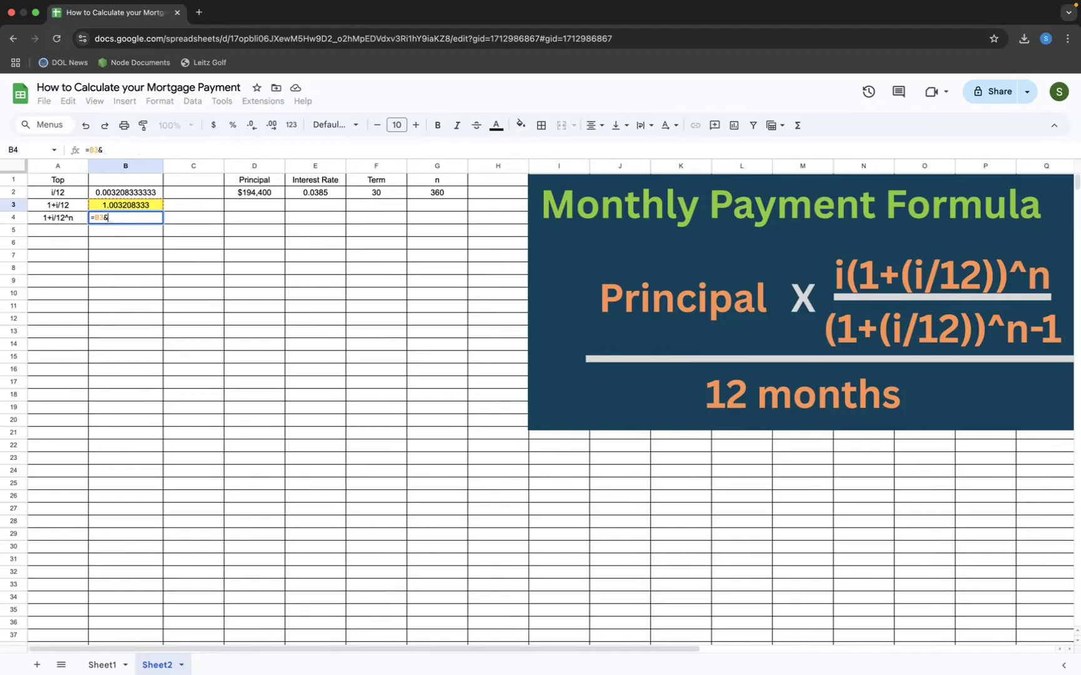
{"action": "type", "text": "^"}
{"action": "left_click", "coordinate": [426, 194]}
{"action": "key", "text": "Return"}
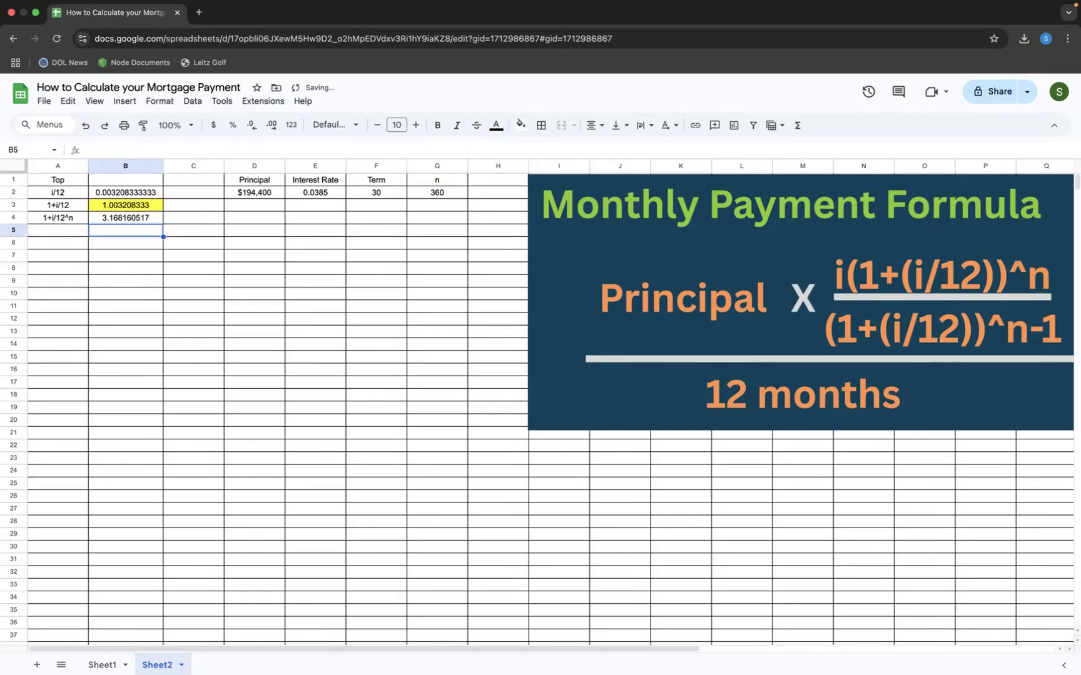
- Remove the yellow fill from cell B3 and fill cell B4 with yellow instead
{"action": "left_click", "coordinate": [132, 210]}
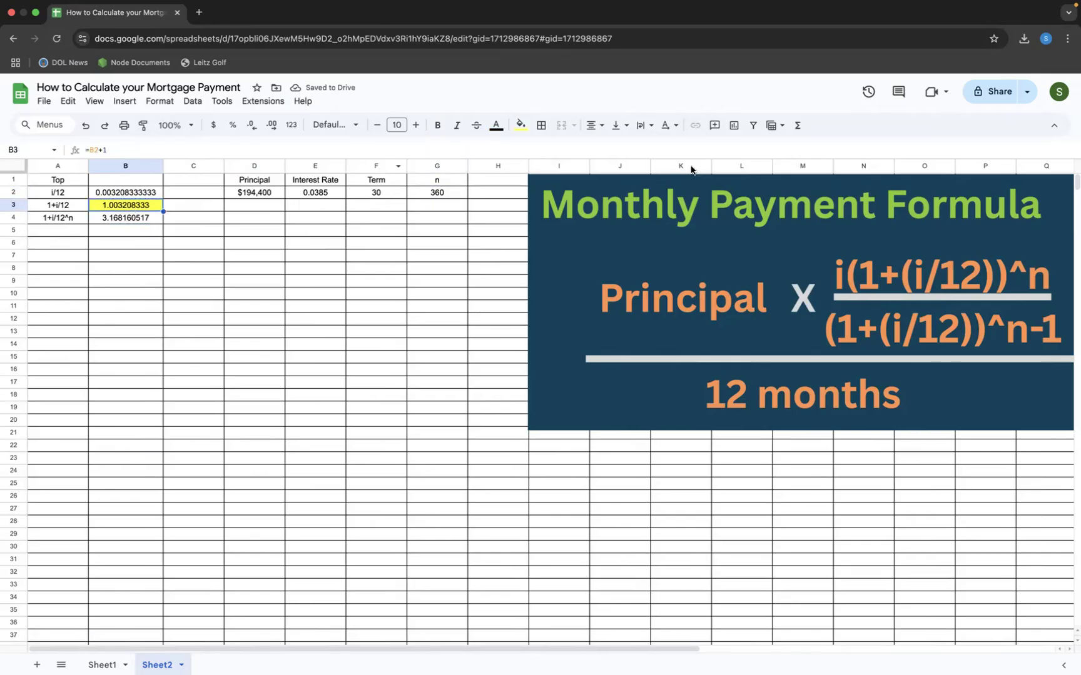
{"action": "left_click", "coordinate": [520, 124]}
{"action": "left_click", "coordinate": [644, 168]}
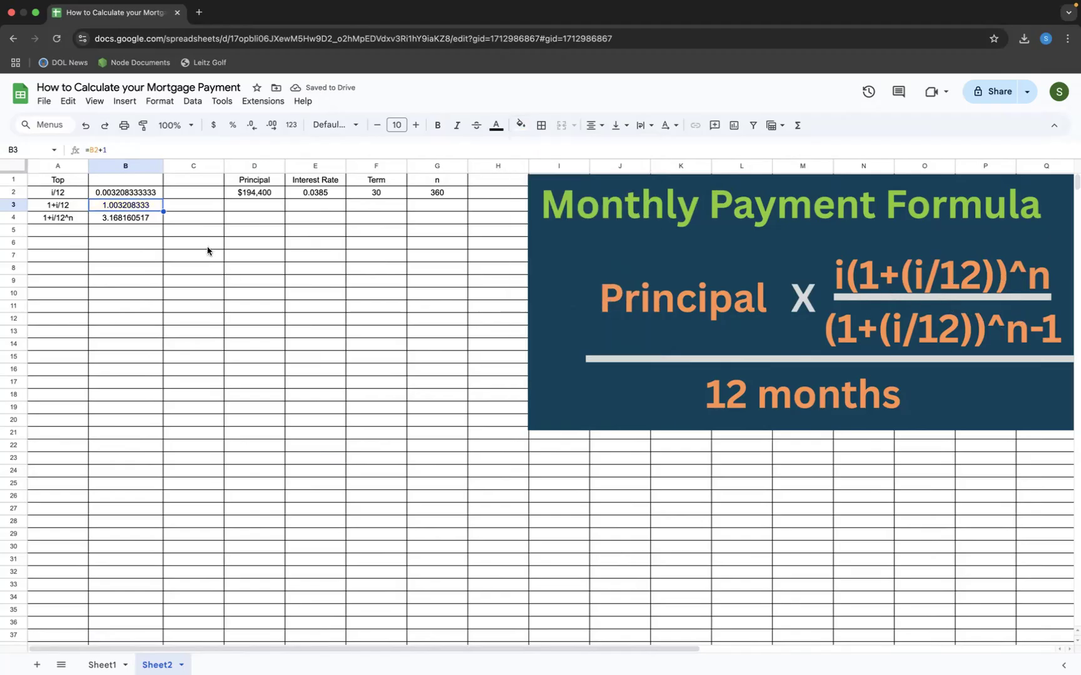
{"action": "left_click", "coordinate": [135, 220]}
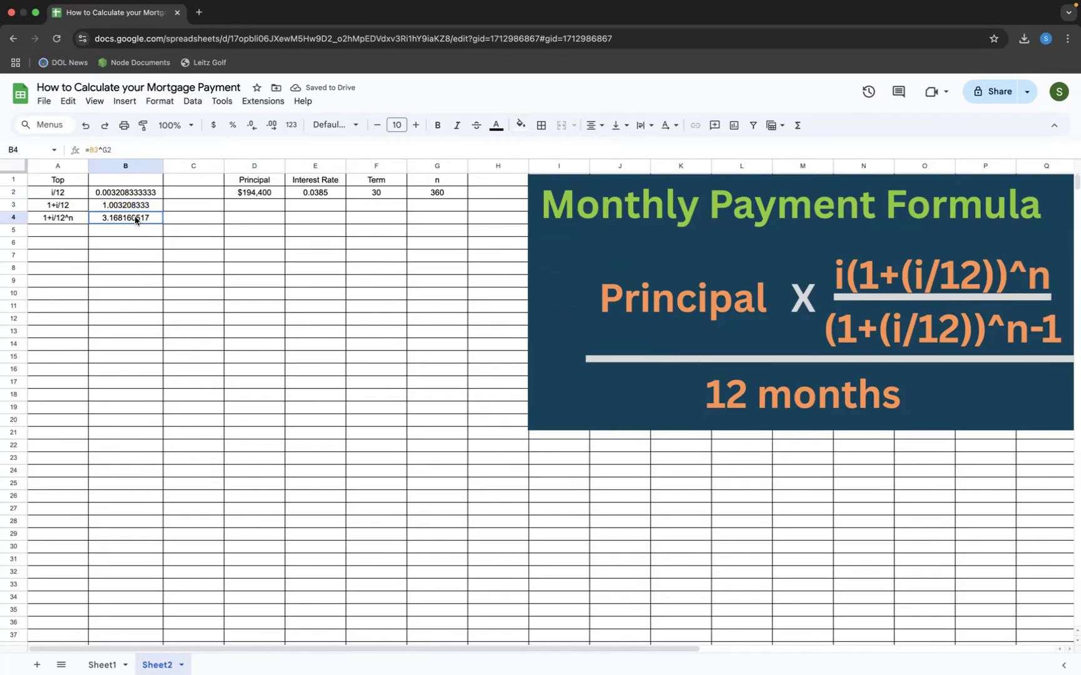
{"action": "left_click", "coordinate": [520, 125]}
{"action": "left_click", "coordinate": [564, 182]}
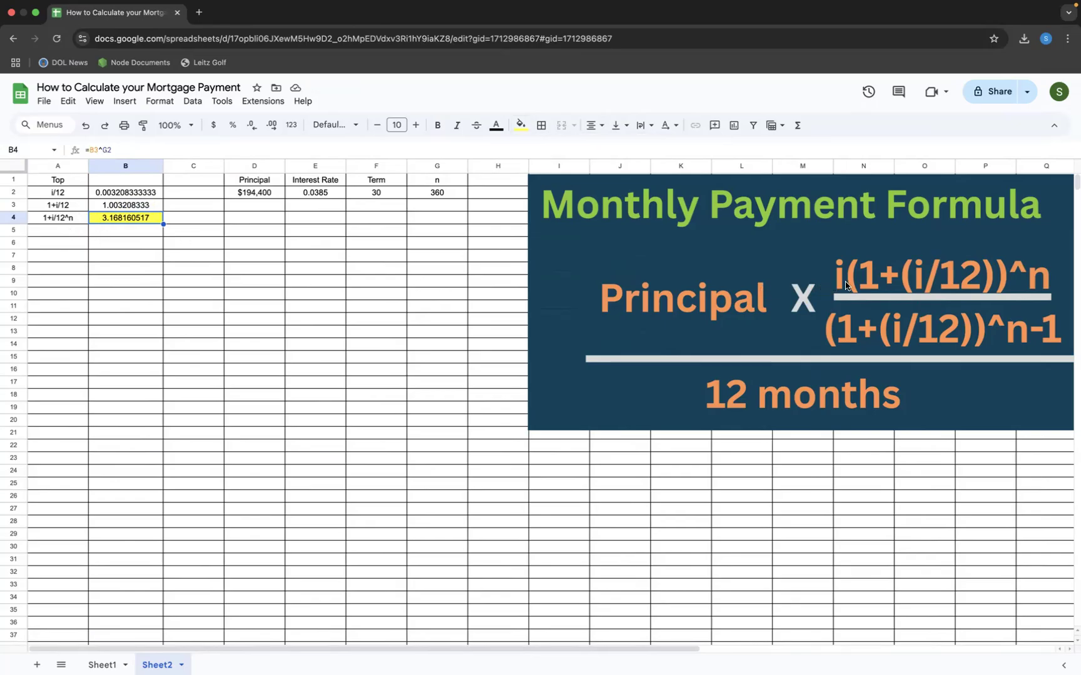
- Enter the label "i*above" in cell A5 and calculate it in B5 with =B4*E2
{"action": "left_click", "coordinate": [81, 231]}
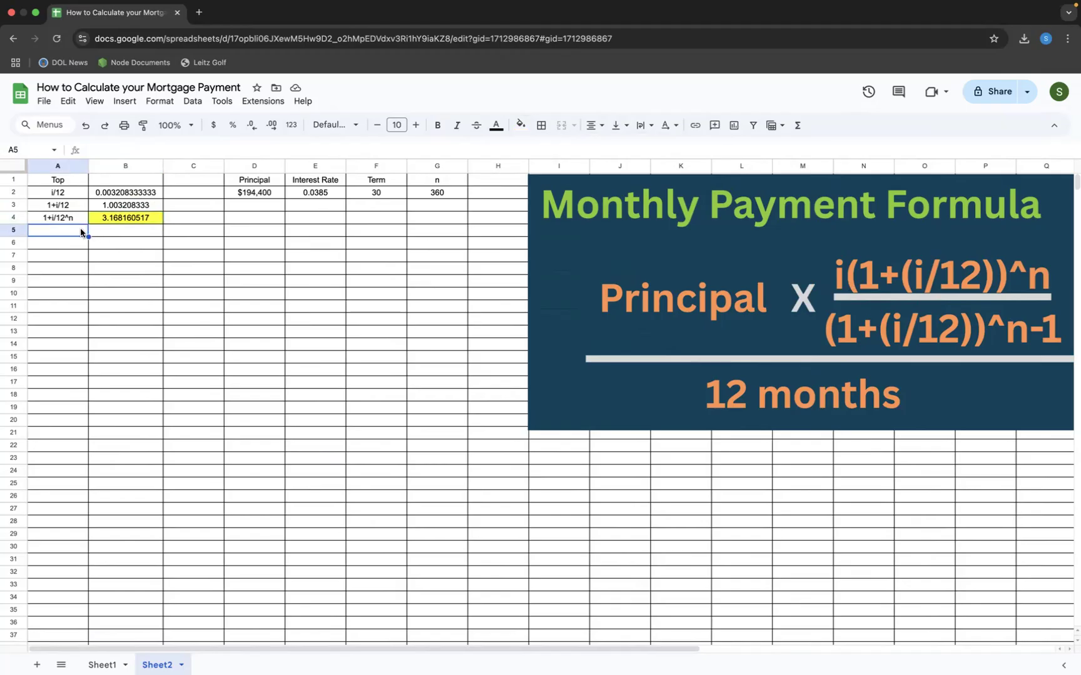
{"action": "type", "text": "i*above"}
{"action": "key", "text": "Tab"}
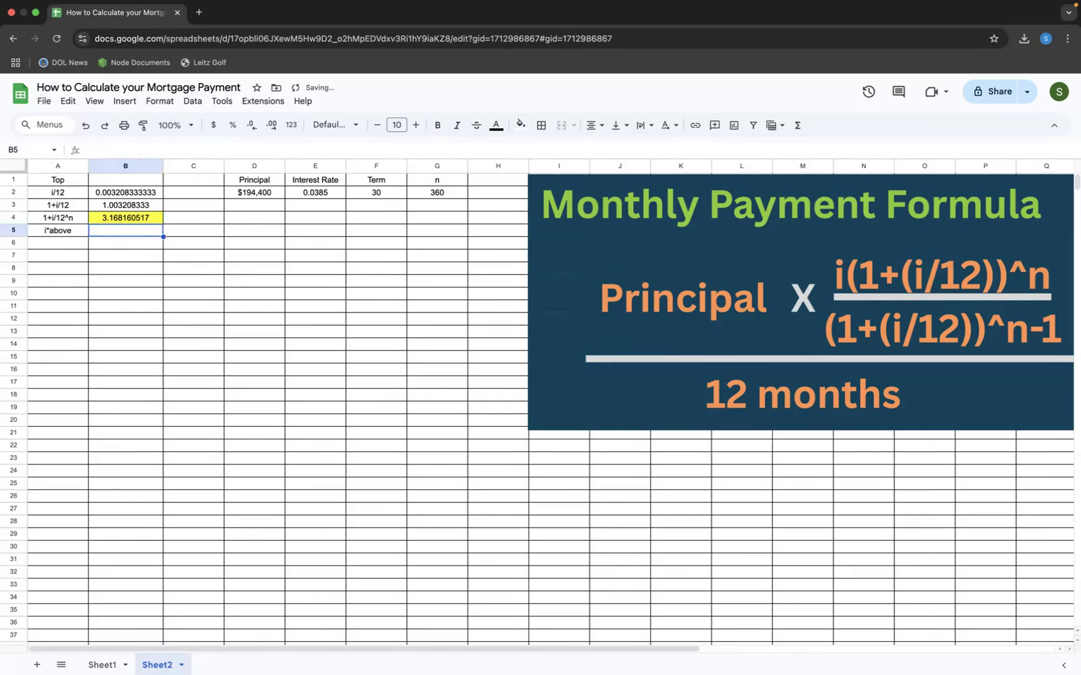
{"action": "type", "text": "="}
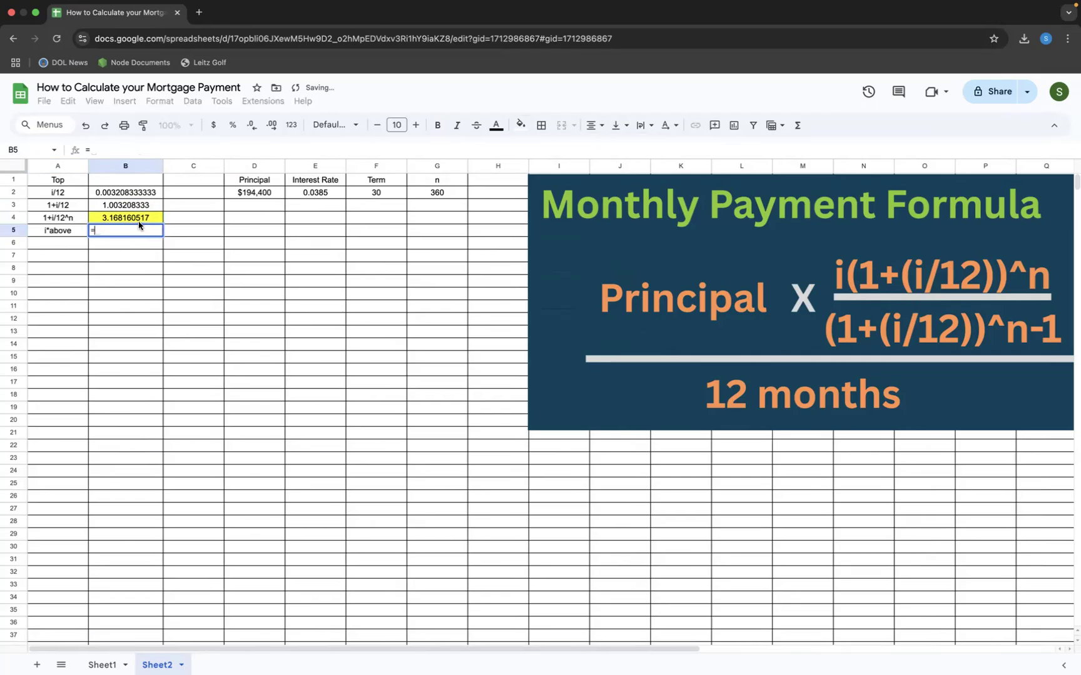
{"action": "left_click", "coordinate": [142, 218]}
{"action": "type", "text": "*"}
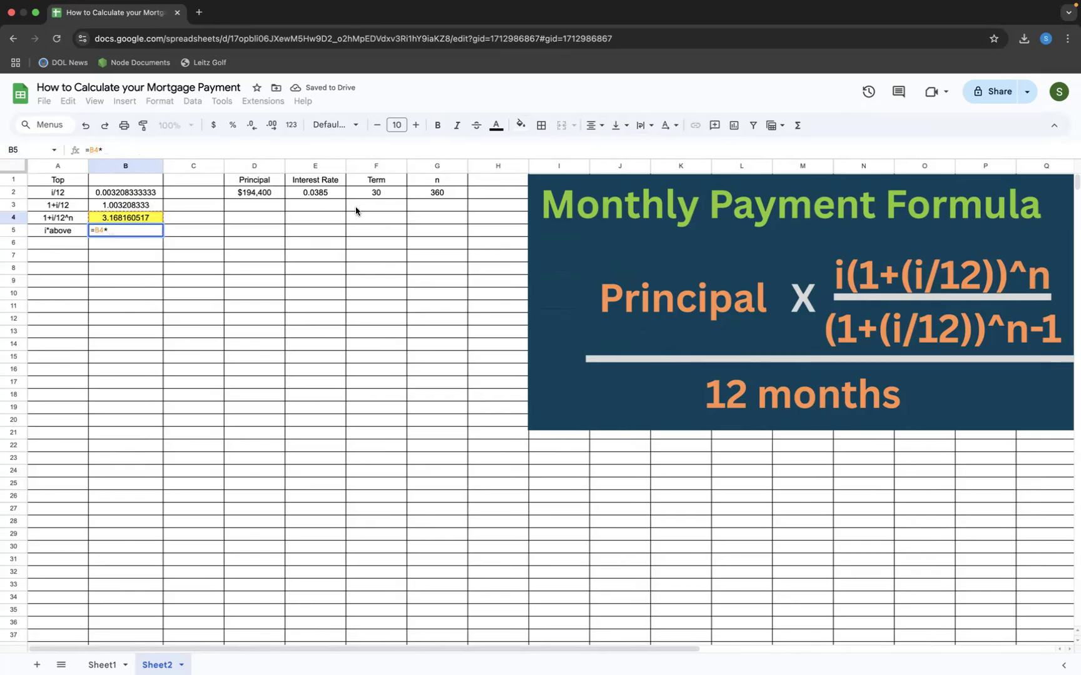
{"action": "left_click", "coordinate": [332, 195]}
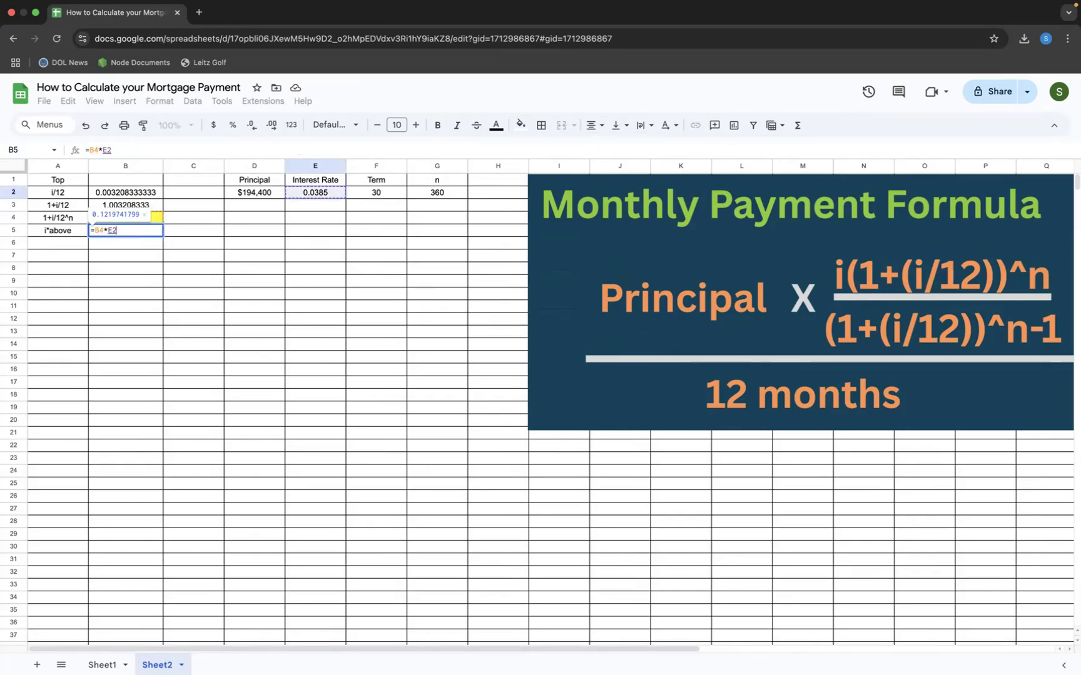
{"action": "key", "text": "Return"}
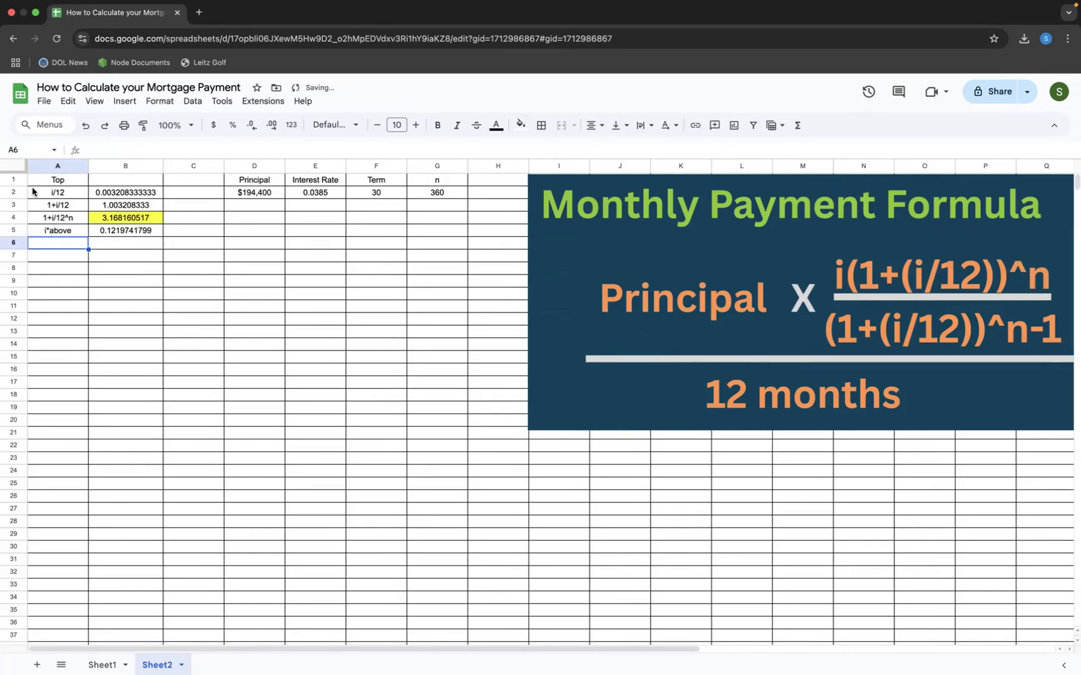
- Mark the i*above result as the numerator by entering "TOP" in cell C5
{"action": "left_click", "coordinate": [181, 235]}
{"action": "type", "text": "TOP"}
{"action": "key", "text": "Return"}
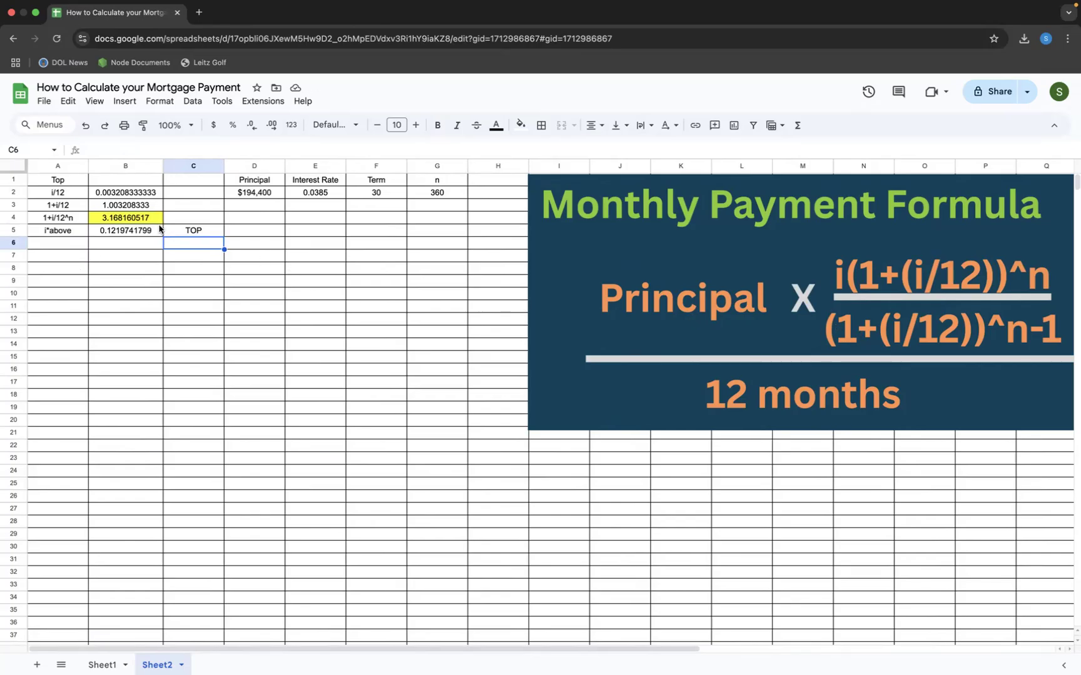
- Reference the power value in cell B7 with =B4 and label it "1+i/12^n" in A7
{"action": "left_click", "coordinate": [124, 255]}
{"action": "type", "text": "="}
{"action": "left_click", "coordinate": [119, 220]}
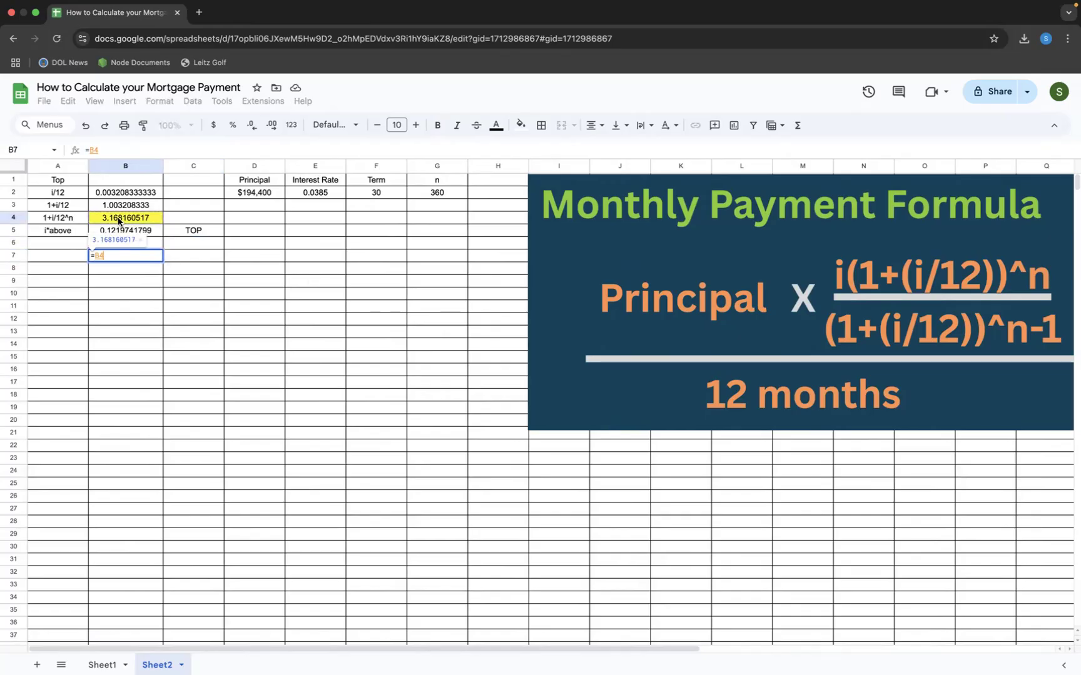
{"action": "key", "text": "Return"}
{"action": "left_click", "coordinate": [65, 257]}
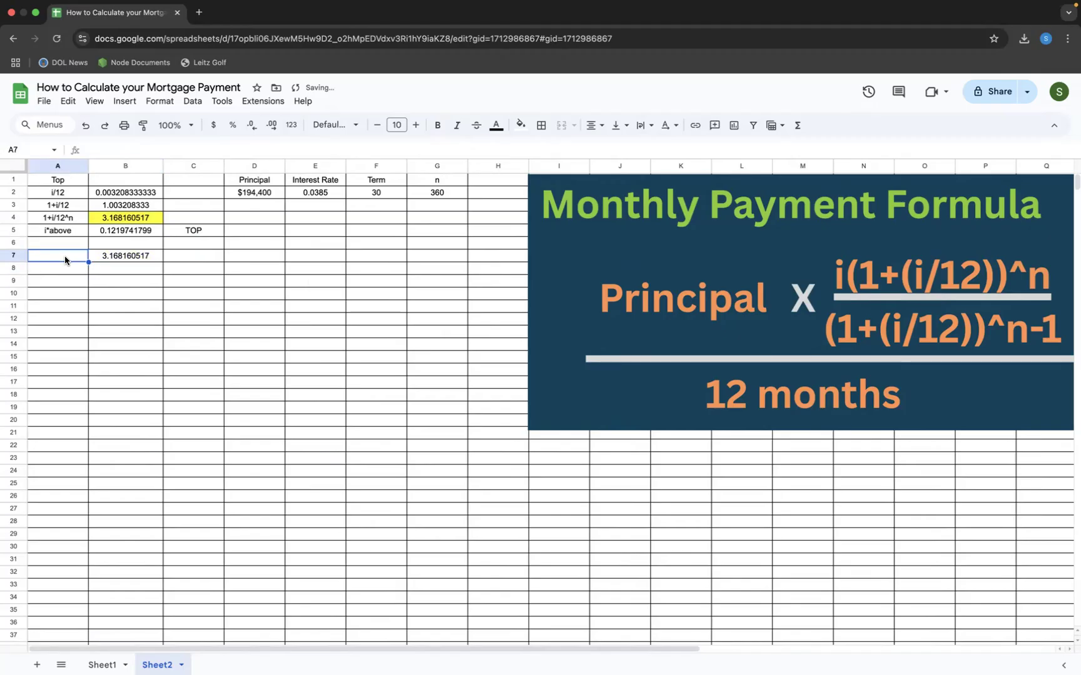
{"action": "type", "text": "1+i/12^"}
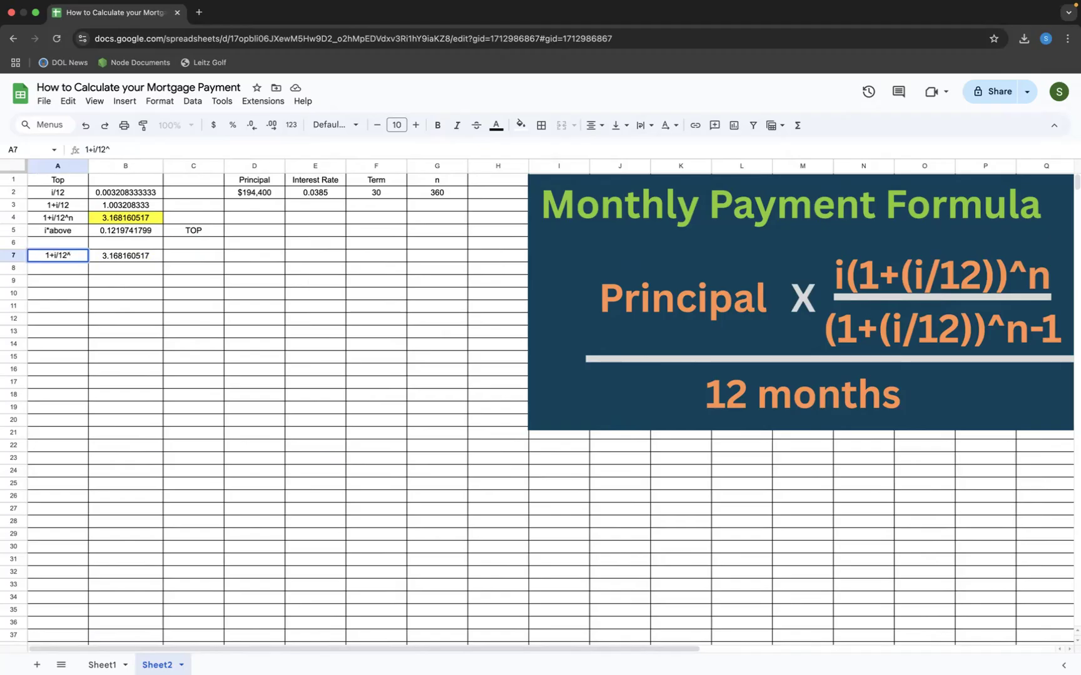
{"action": "type", "text": "n"}
{"action": "key", "text": "Return"}
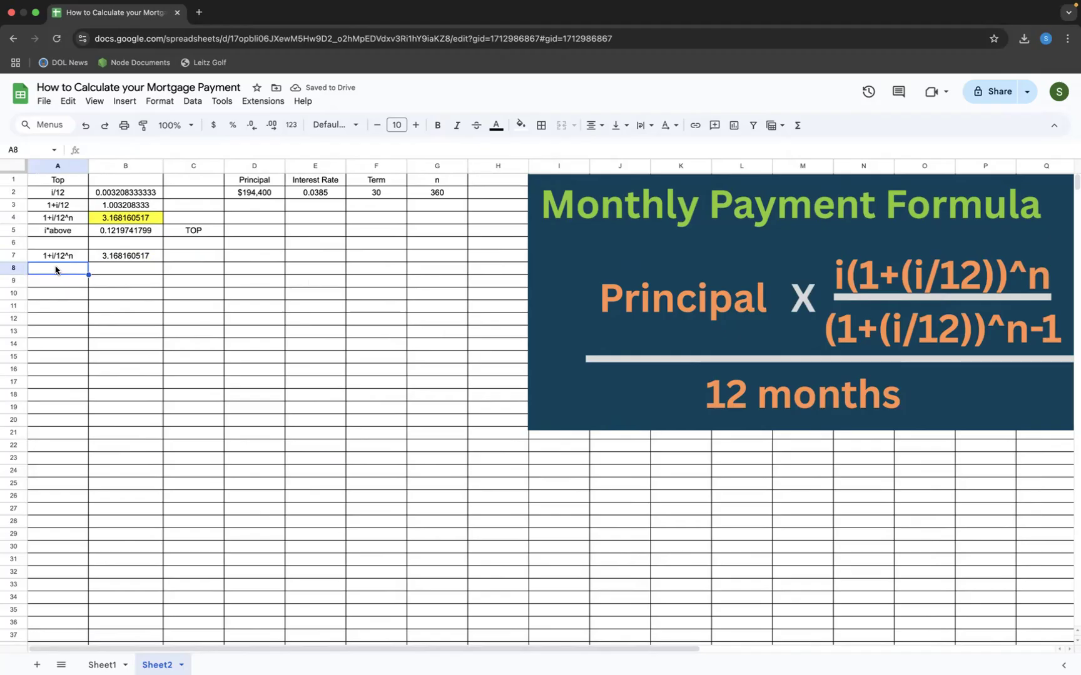
- Enter the label "above-1" in cell A8 and calculate it in B8 with =B7-1
{"action": "type", "text": "above-1"}
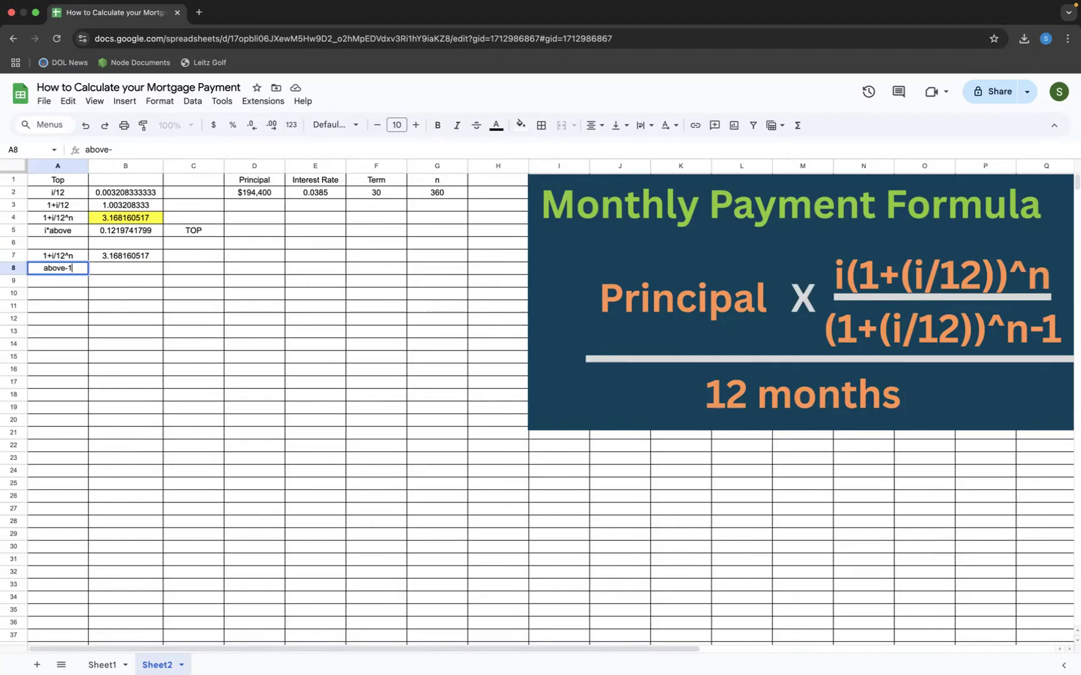
{"action": "key", "text": "Tab"}
{"action": "type", "text": "="}
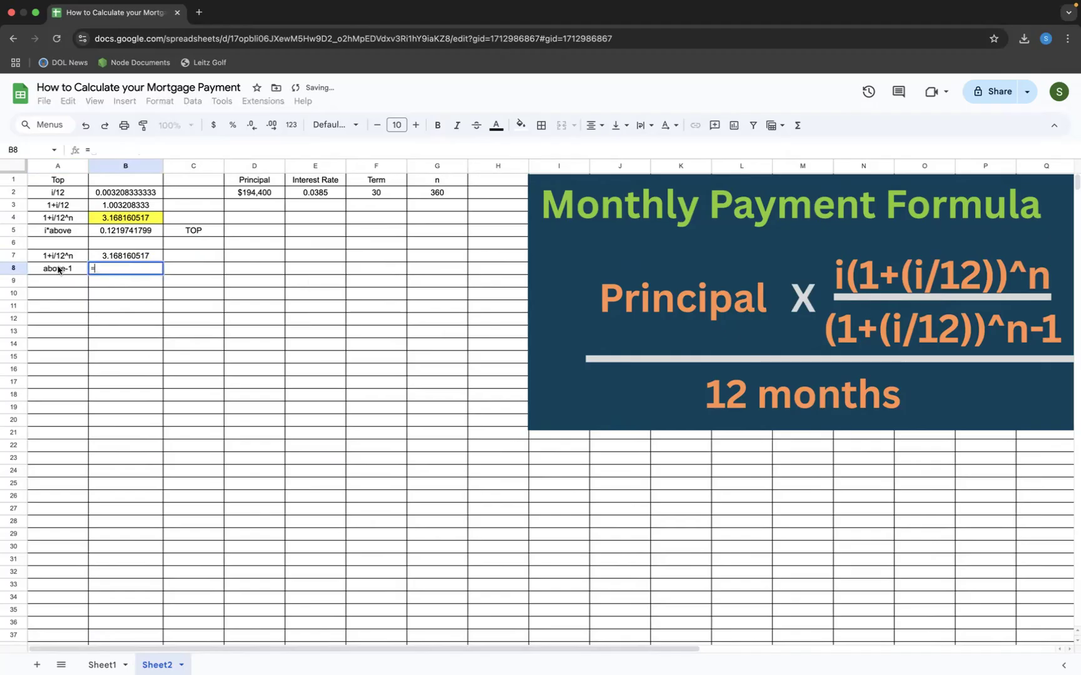
{"action": "left_click", "coordinate": [123, 257]}
{"action": "type", "text": "-1"}
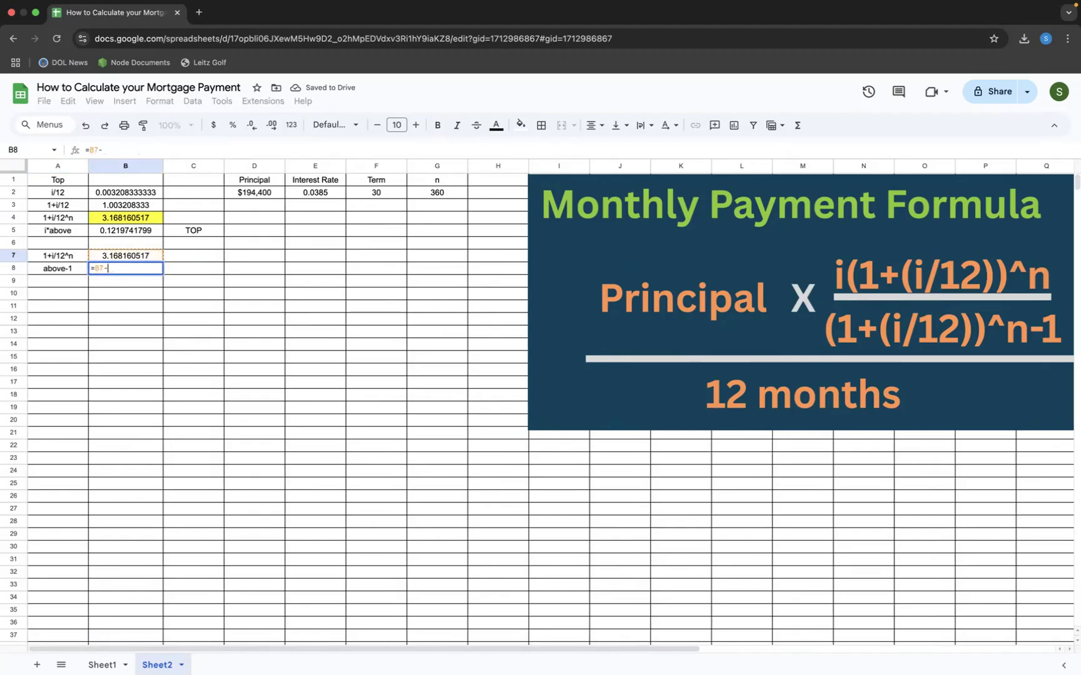
{"action": "key", "text": "Return"}
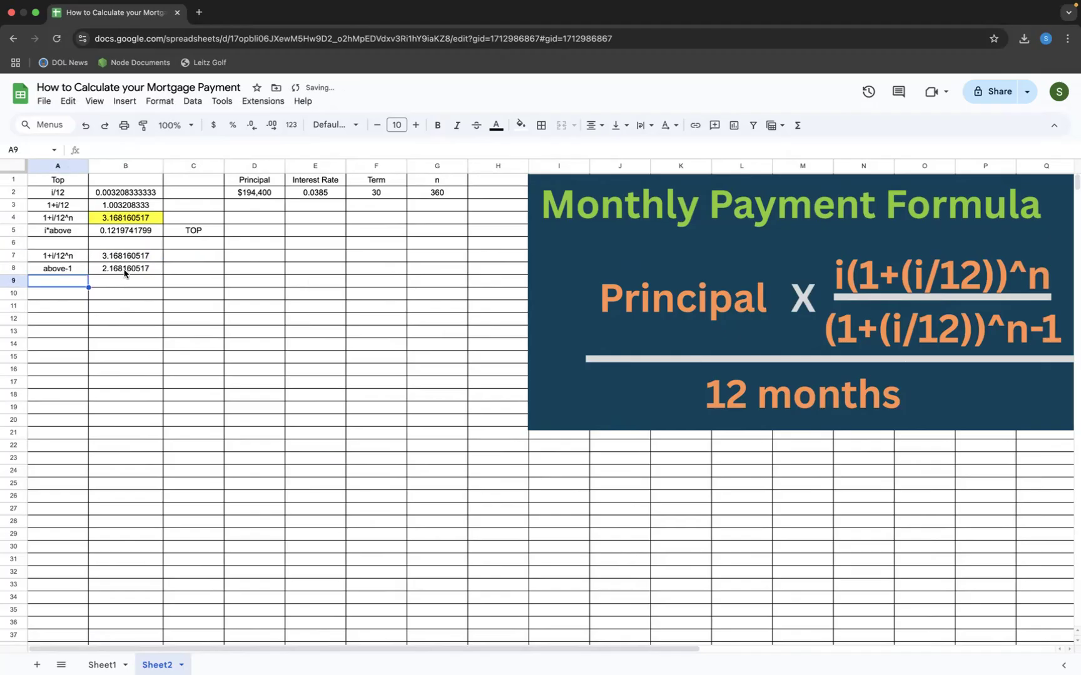
- Mark the above-1 result as the denominator by entering "Bottom" in cell C8
{"action": "left_click", "coordinate": [130, 272]}
{"action": "left_click", "coordinate": [182, 269]}
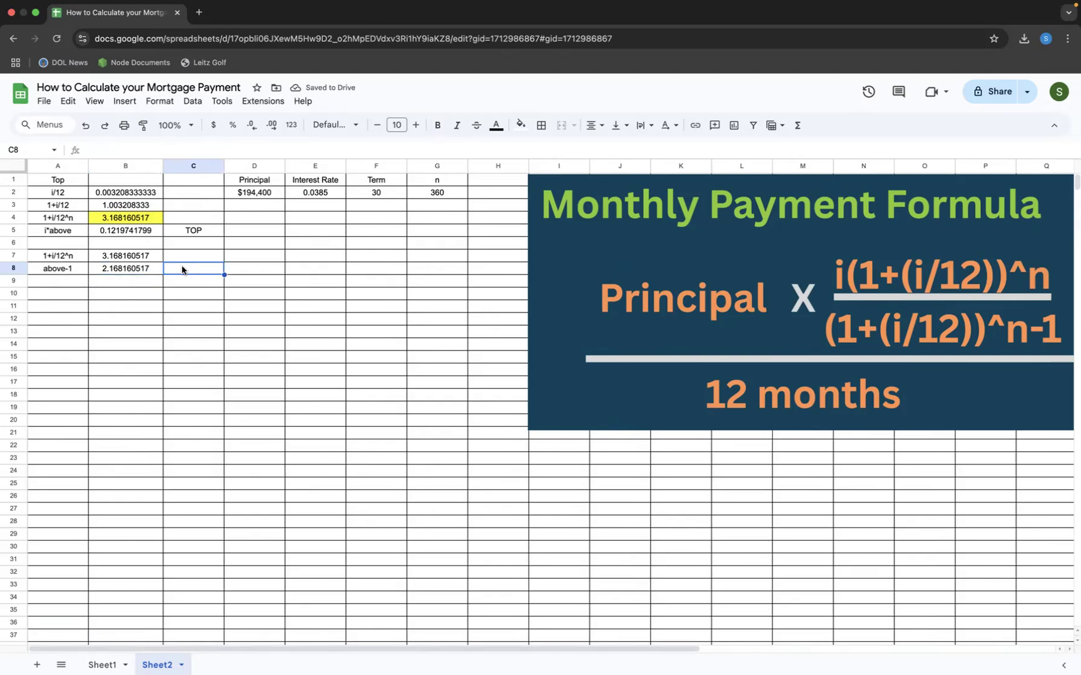
{"action": "type", "text": "Bottom"}
{"action": "key", "text": "Return"}
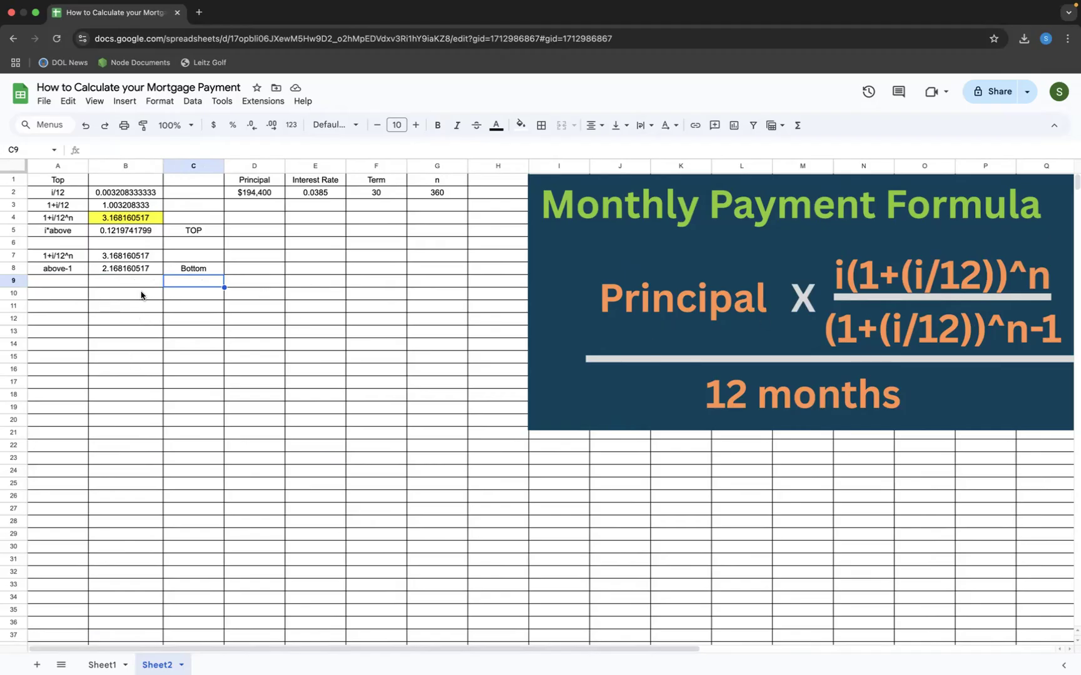
- Enter the label "Top/Bottom" in cell A10 and calculate the quotient in B10 with =B5/B8
{"action": "left_click", "coordinate": [72, 299]}
{"action": "type", "text": "Top"}
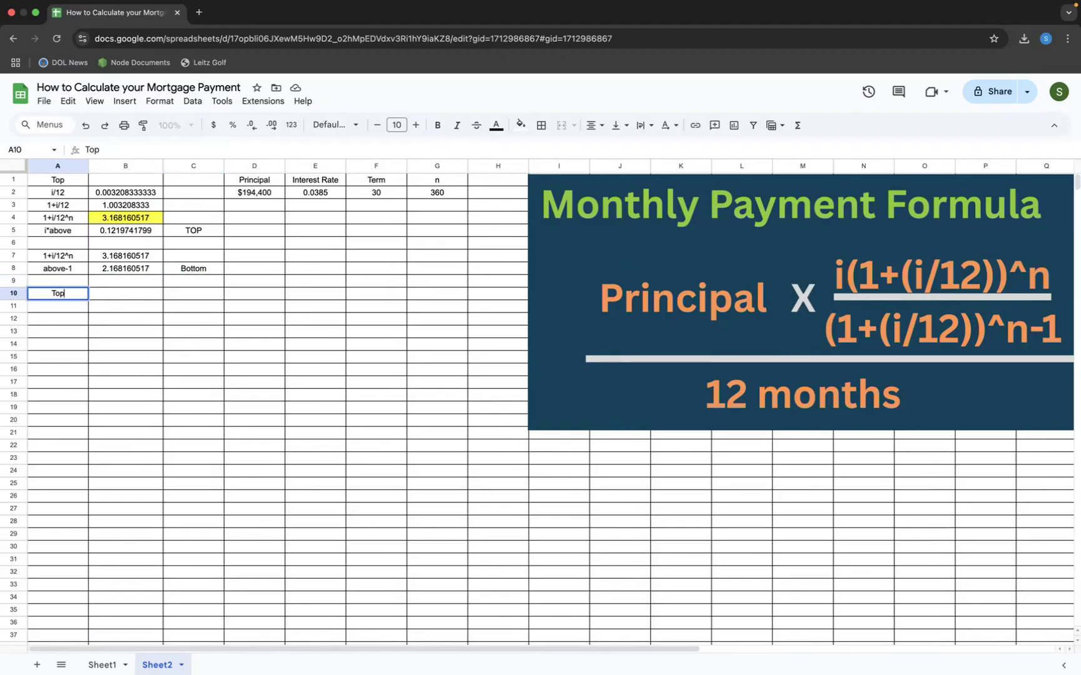
{"action": "type", "text": "/Bottom"}
{"action": "key", "text": "Tab"}
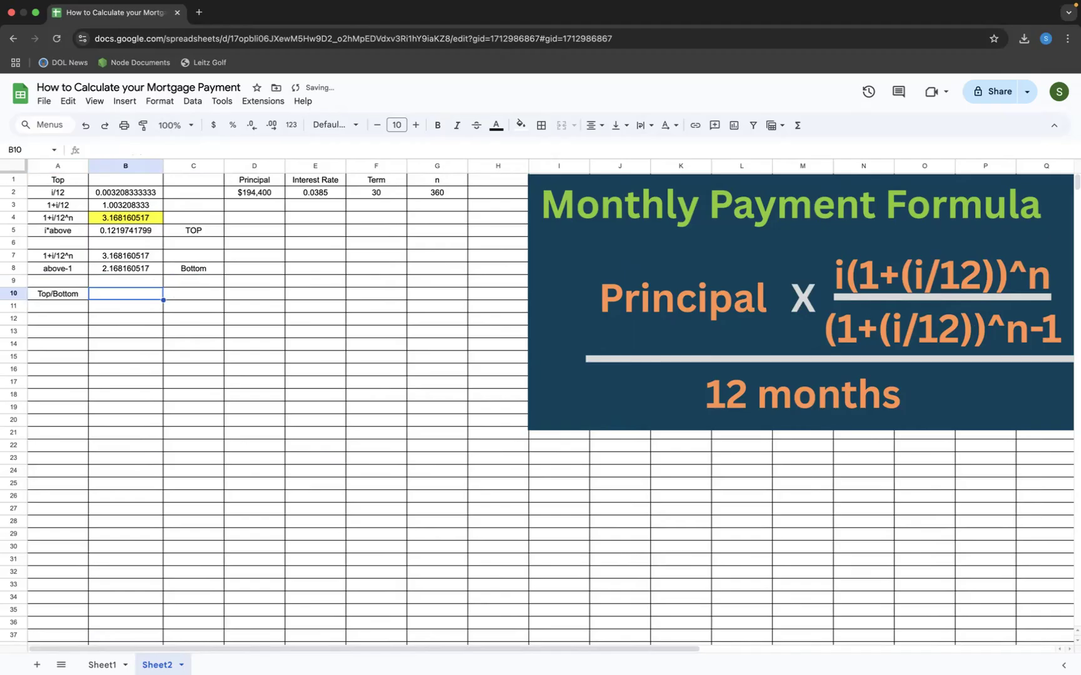
{"action": "type", "text": "="}
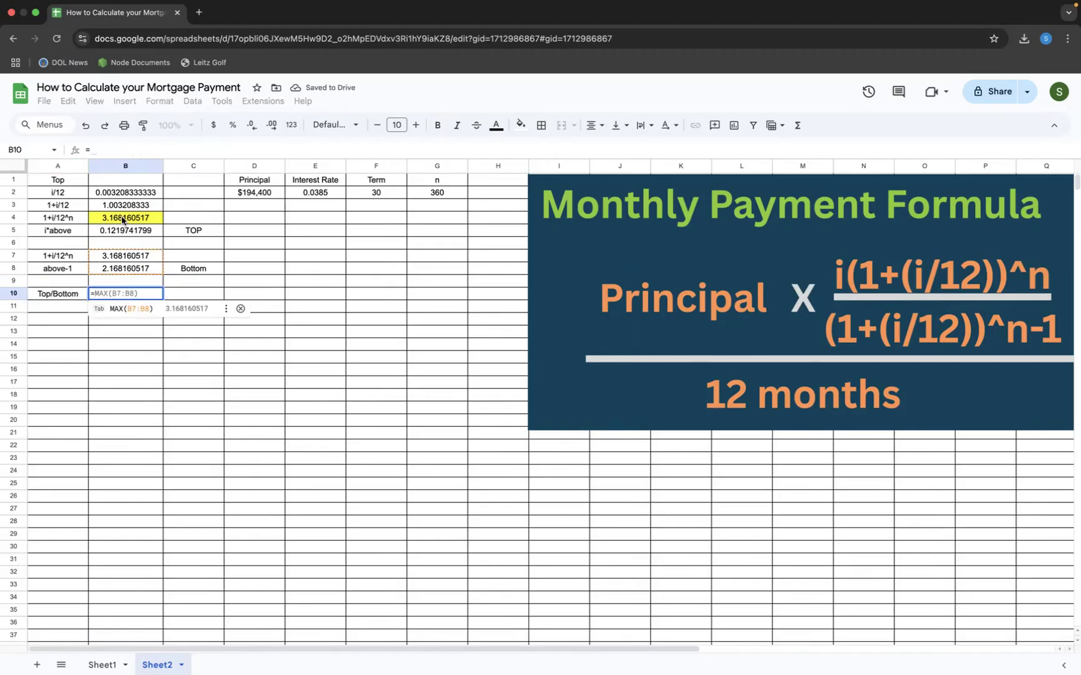
{"action": "left_click", "coordinate": [119, 234]}
{"action": "type", "text": "/"}
{"action": "left_click", "coordinate": [117, 270]}
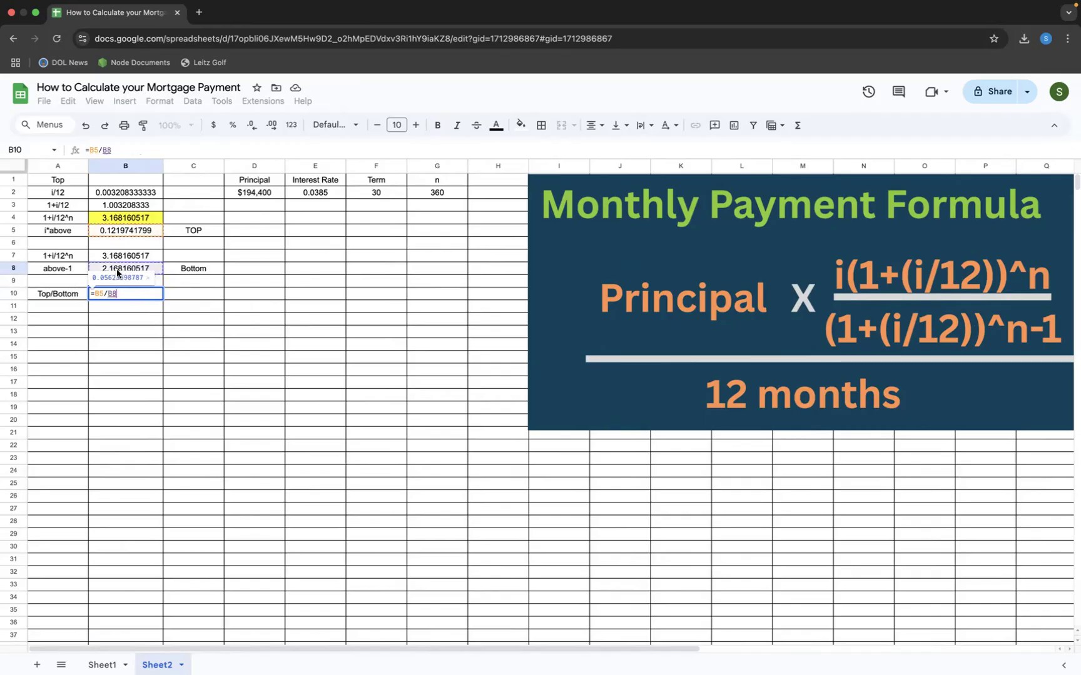
{"action": "key", "text": "Return"}
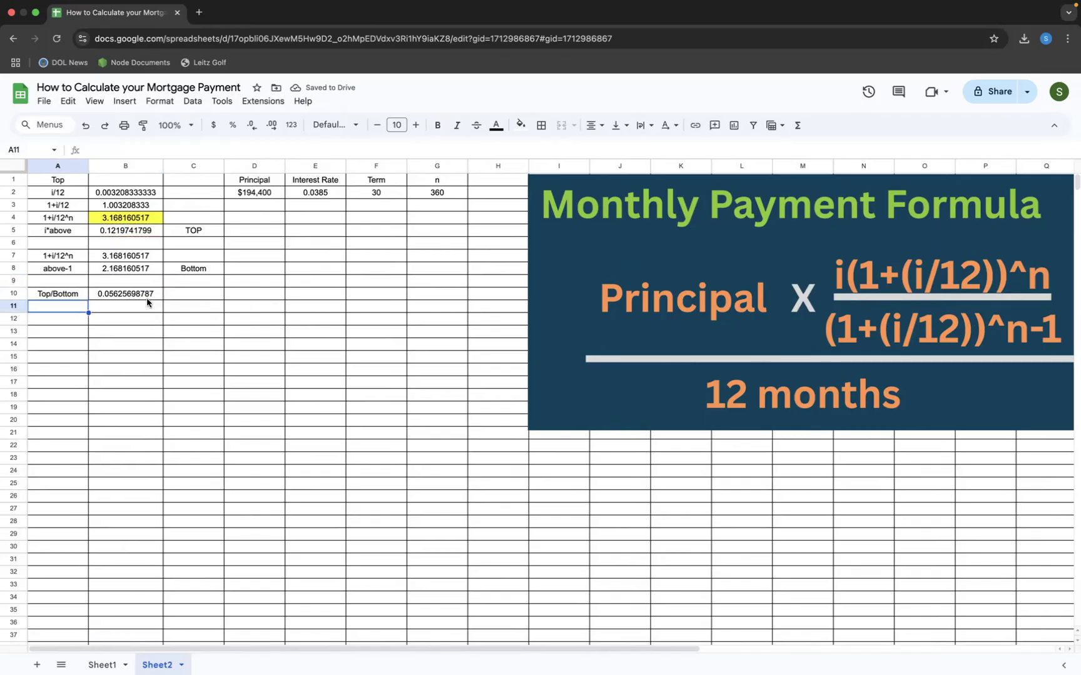
- Enter the label "Principal*above" in cell A11 and calculate the product in B11 with =B10*D2
{"action": "type", "text": "Principal*"}
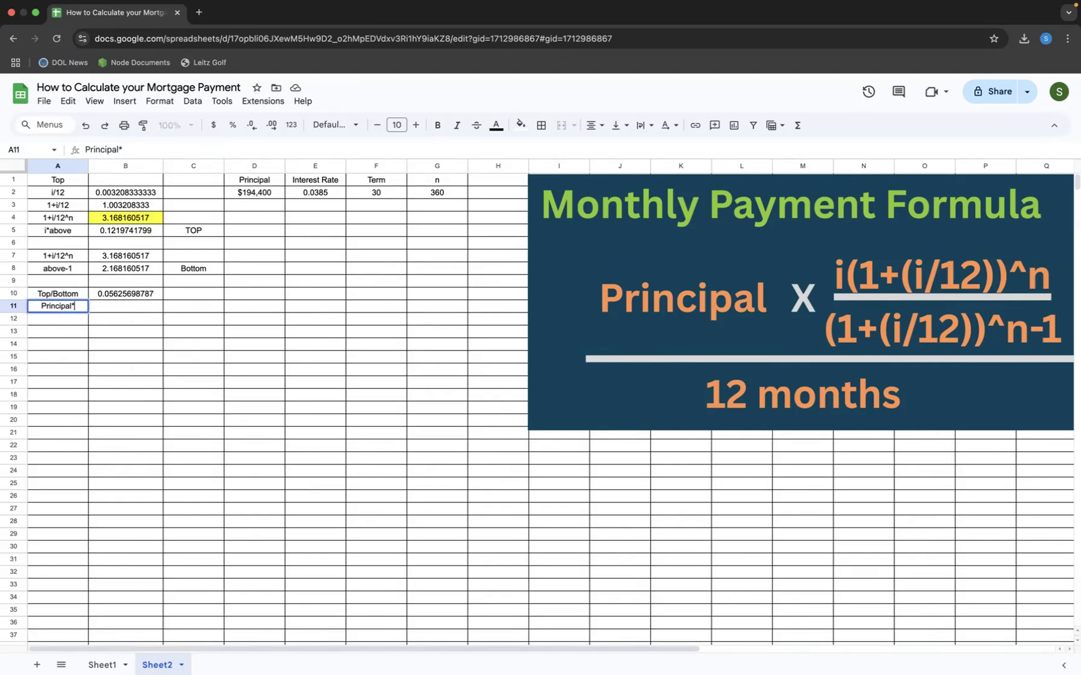
{"action": "type", "text": "above"}
{"action": "key", "text": "Tab"}
{"action": "type", "text": "="}
{"action": "left_click", "coordinate": [120, 294]}
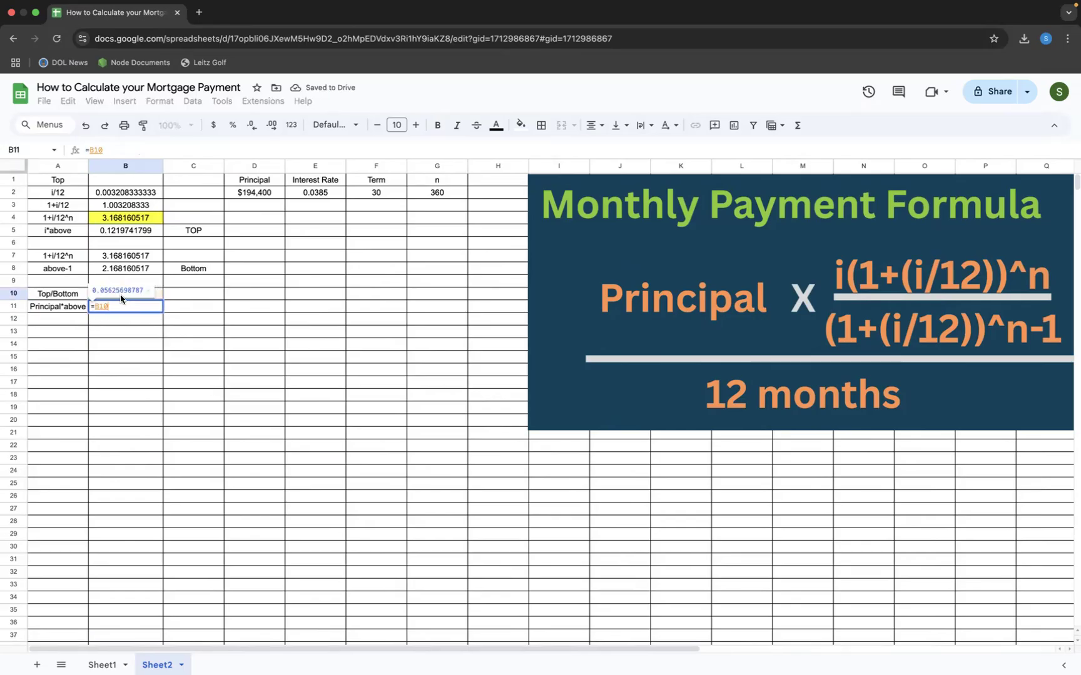
{"action": "type", "text": "*"}
{"action": "left_click", "coordinate": [268, 194]}
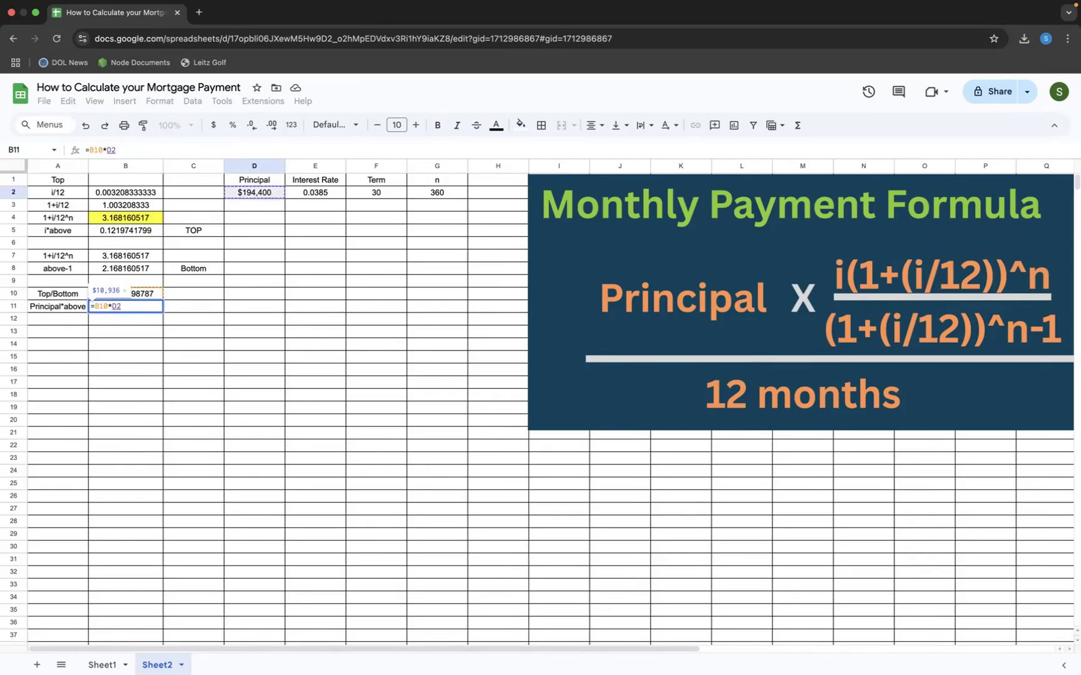
{"action": "key", "text": "Return"}
- Show the amount in cell B11 with two decimal places
{"action": "left_click", "coordinate": [131, 309]}
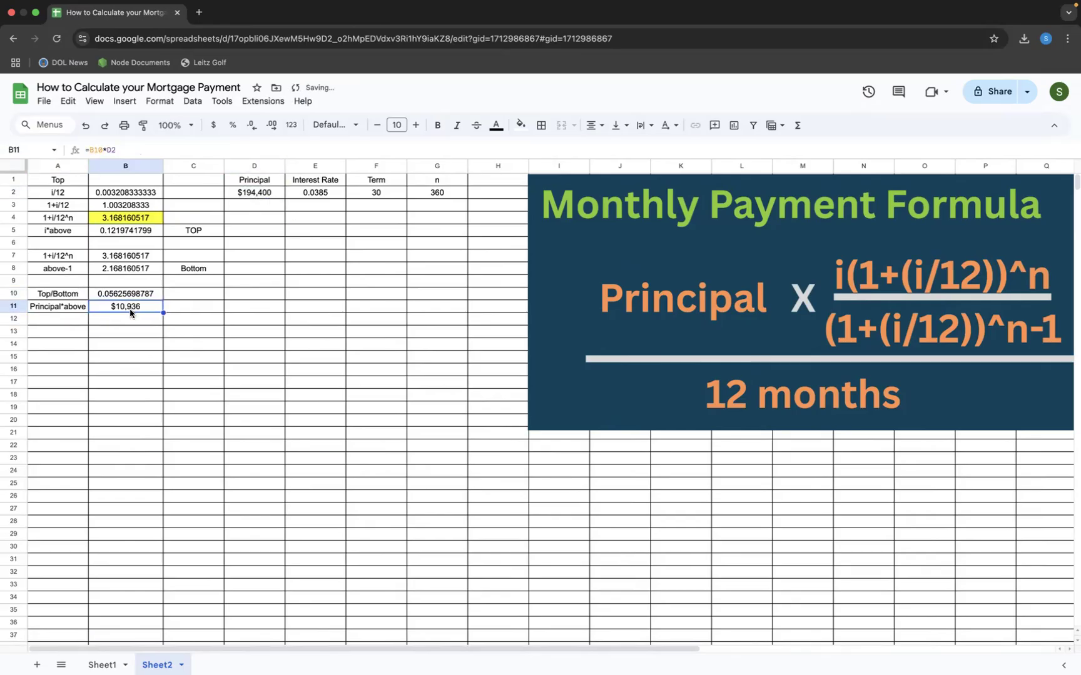
{"action": "left_click", "coordinate": [273, 130]}
{"action": "left_click", "coordinate": [273, 130]}
- Enter the label "Above/12" in cell A12 and calculate the monthly payment in B12 with =B11/12
{"action": "left_click", "coordinate": [75, 323]}
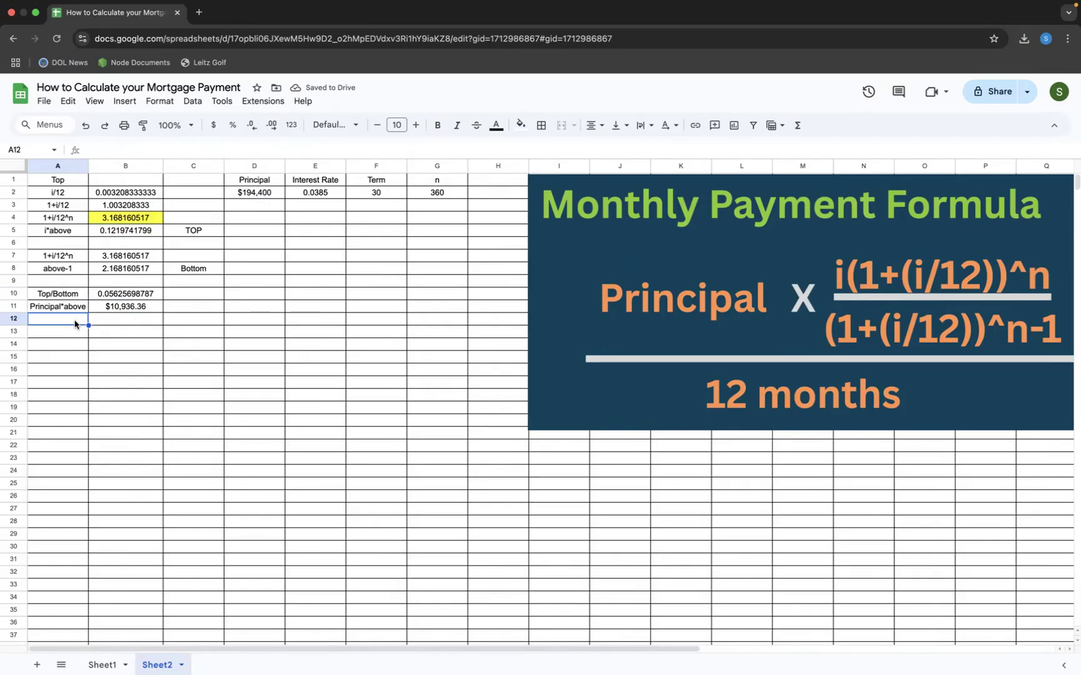
{"action": "type", "text": "Above/12"}
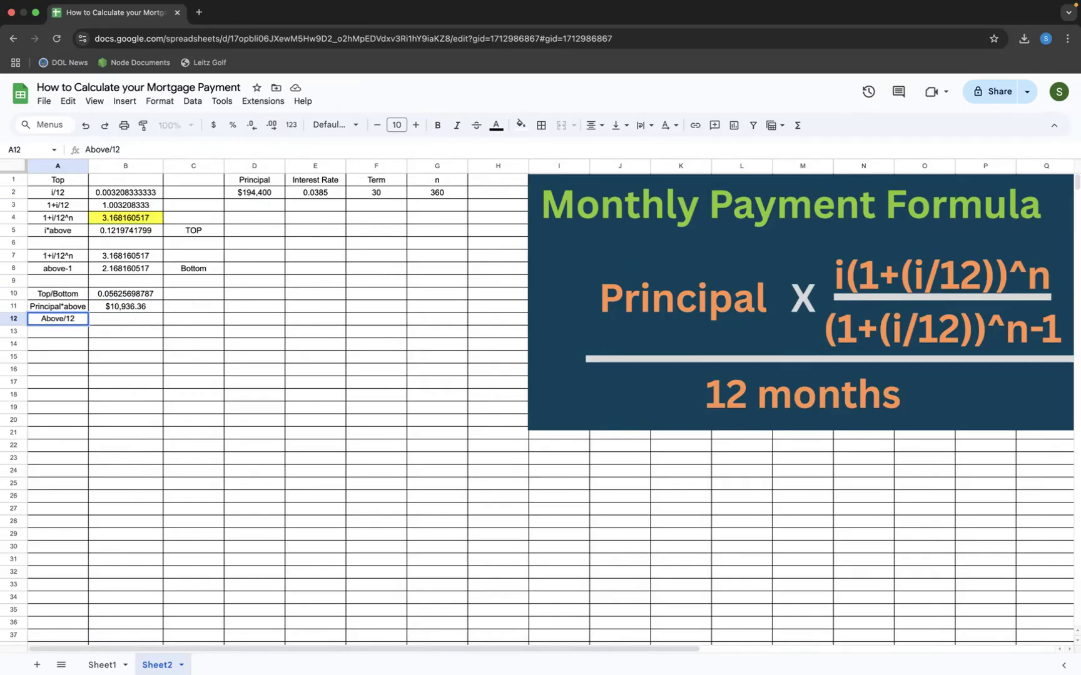
{"action": "key", "text": "Tab"}
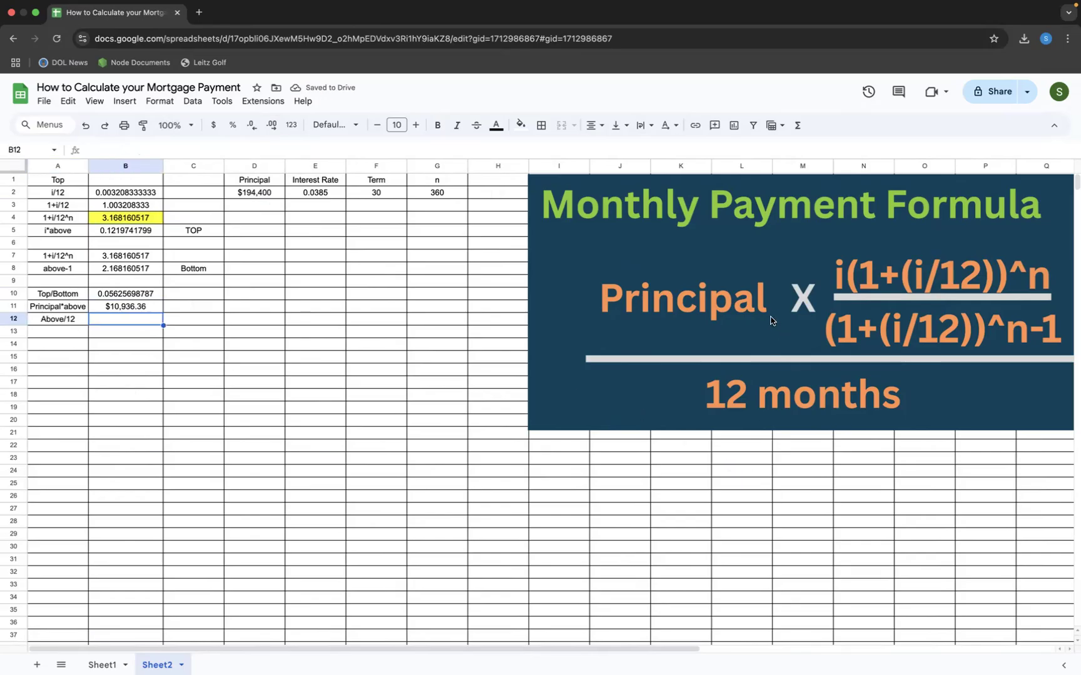
{"action": "type", "text": "="}
{"action": "left_click", "coordinate": [125, 310]}
{"action": "type", "text": "/12"}
{"action": "key", "text": "Return"}
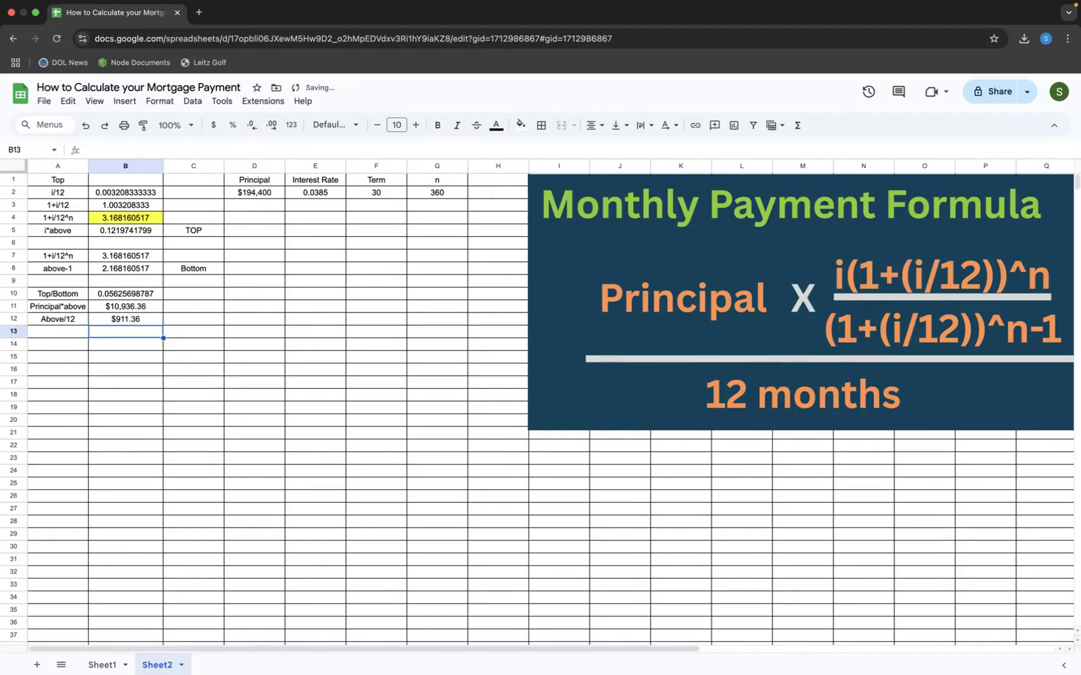
- Highlight the monthly payment in cell B12 with a bright green fill
{"action": "left_click", "coordinate": [143, 322]}
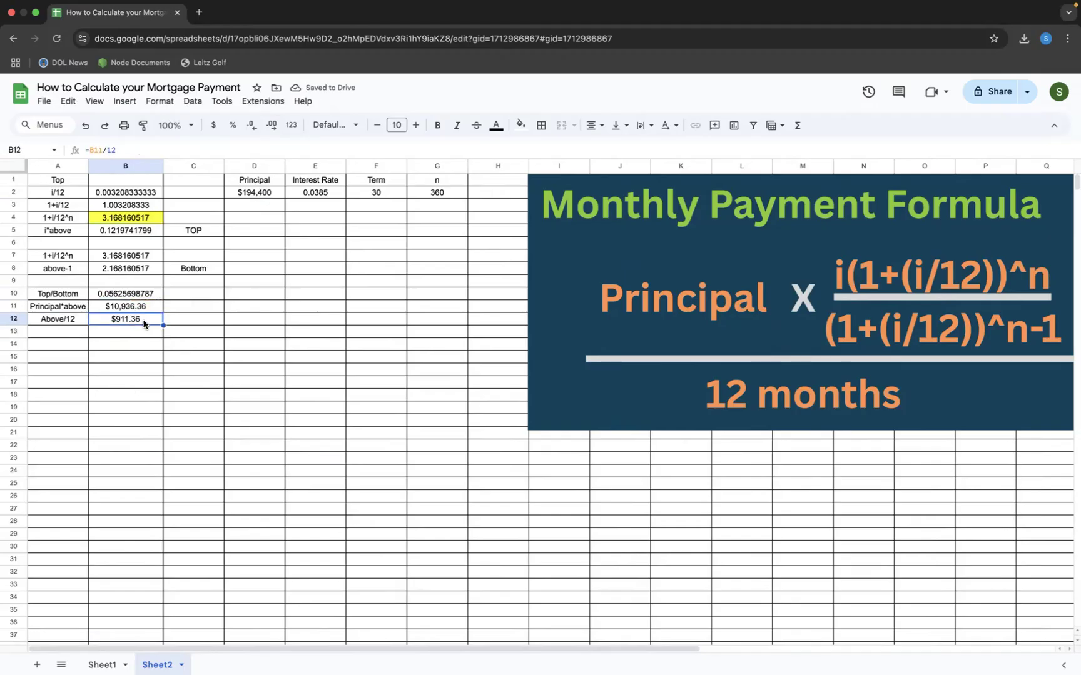
{"action": "left_click", "coordinate": [520, 125]}
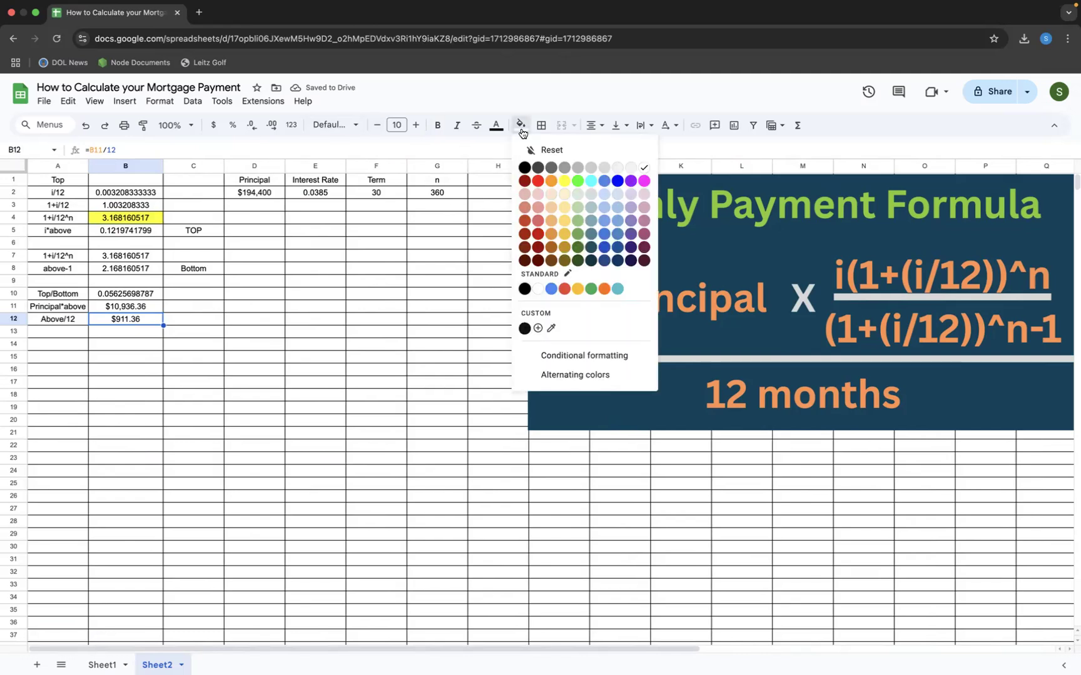
{"action": "left_click", "coordinate": [576, 182]}
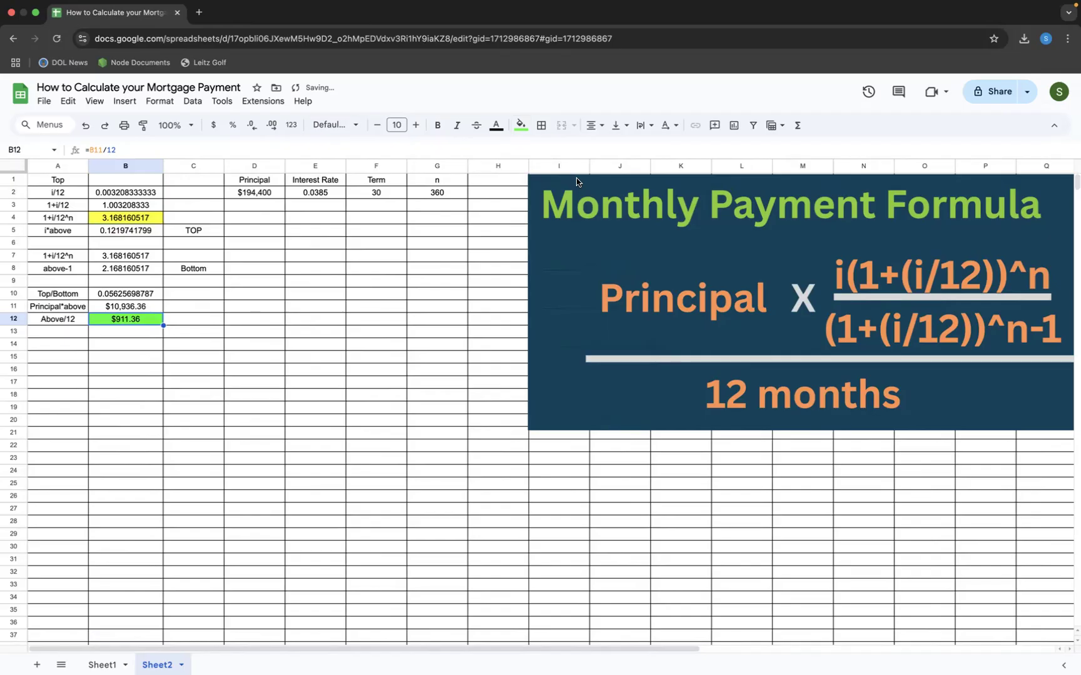